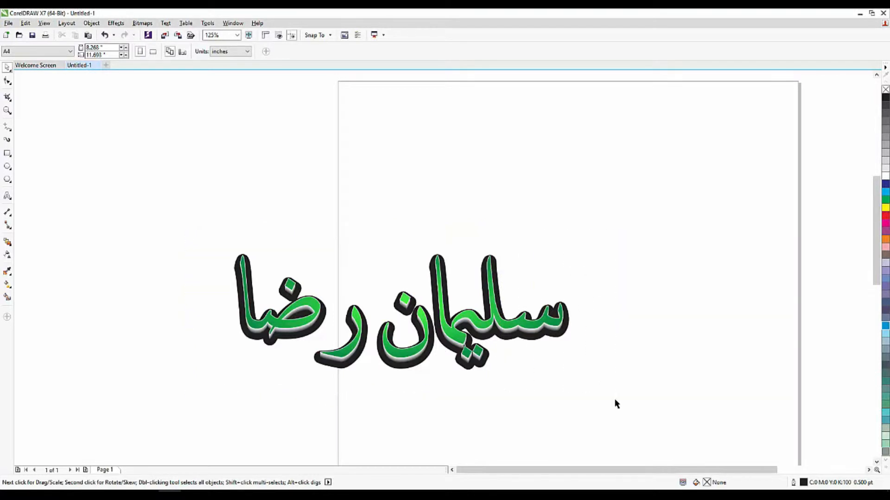
click(454, 388)
scroll(380, 377, up, 2)
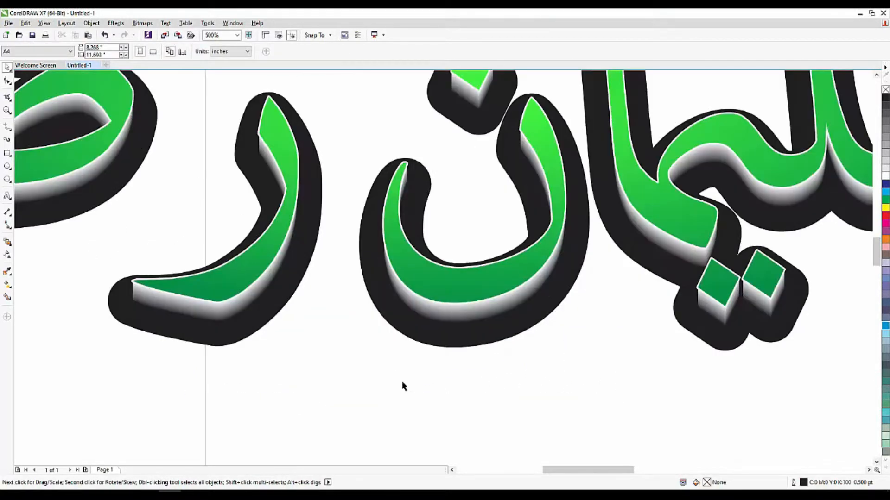
scroll(387, 318, down, 1)
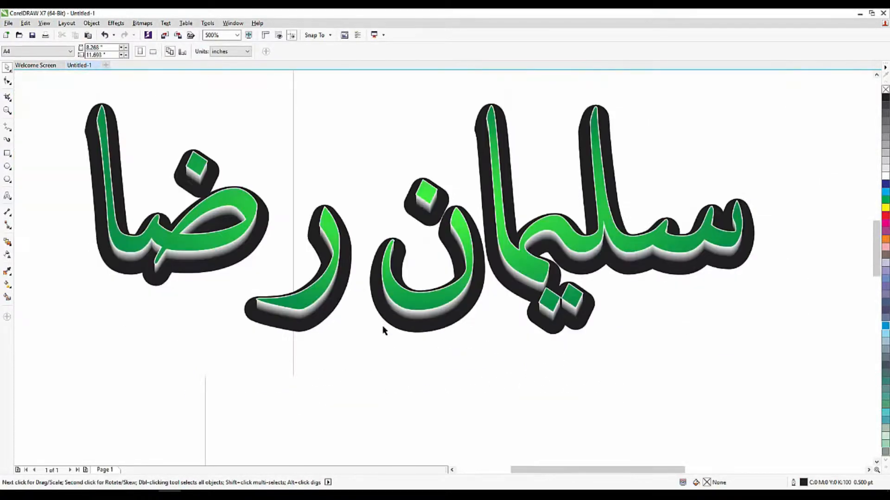
scroll(543, 276, down, 2)
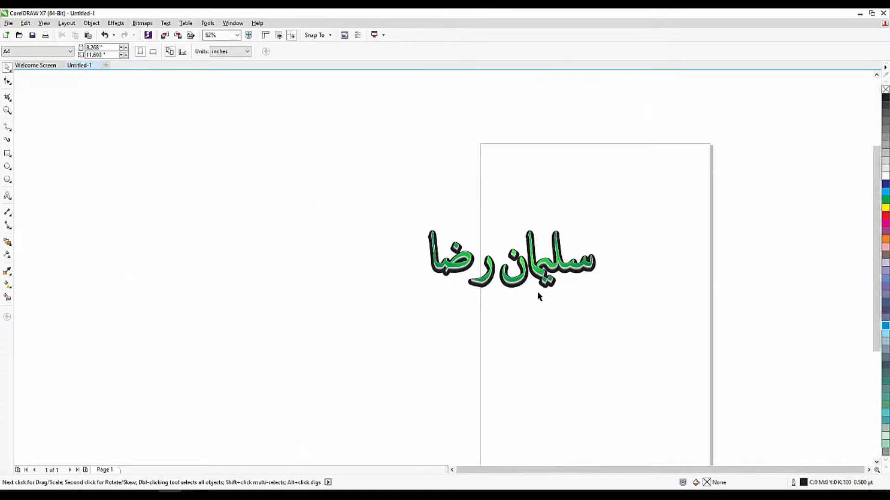
scroll(532, 354, up, 1)
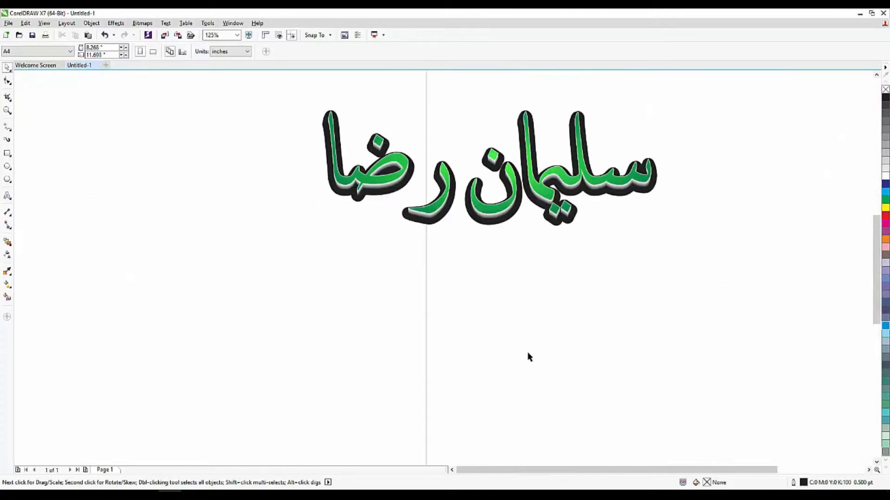
click(7, 196)
click(455, 305)
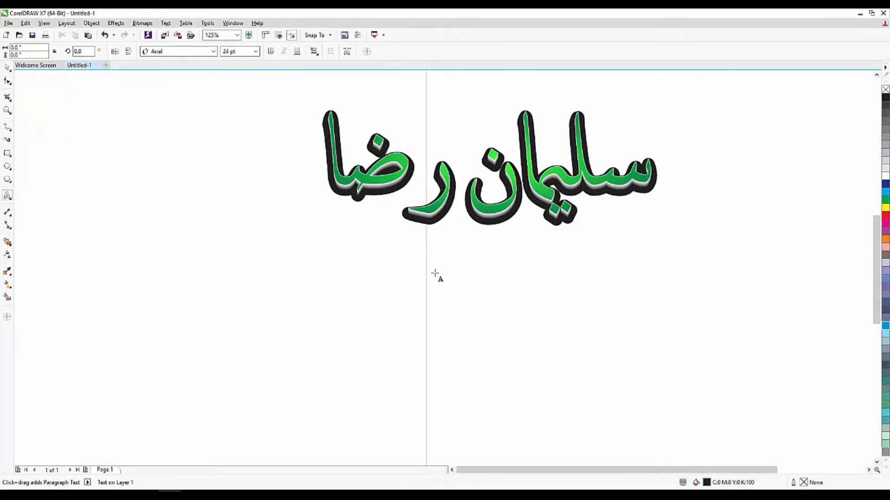
text(صٔٓٔإٓڑ)
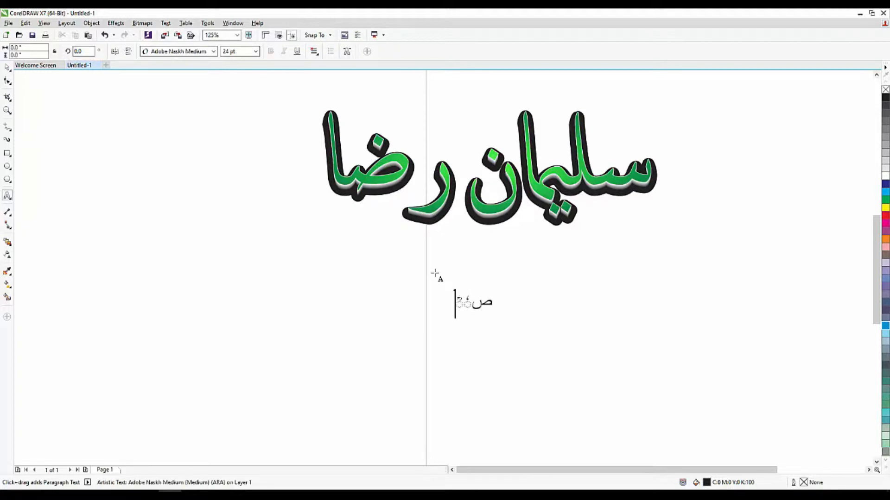
key(BackSpace)
key(BackSpace)
key(BackSpace)
key(BackSpace)
key(BackSpace)
key(BackSpace)
key(BackSpace)
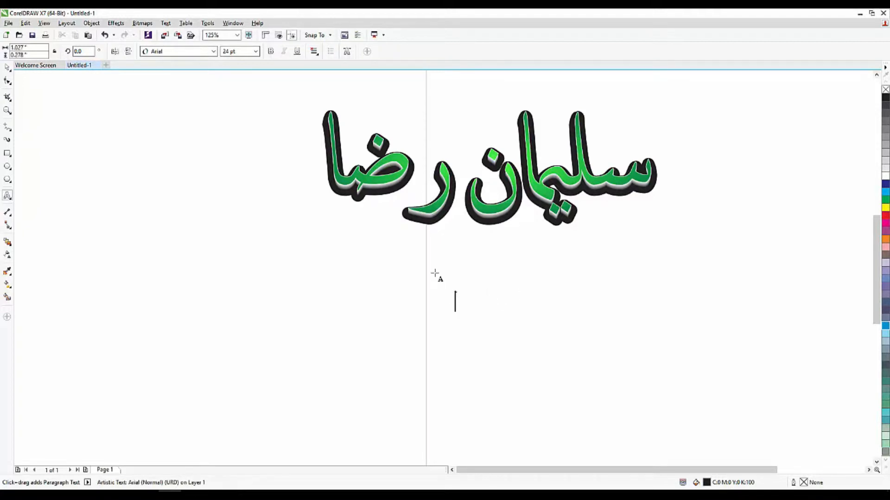
key(alt+shift)
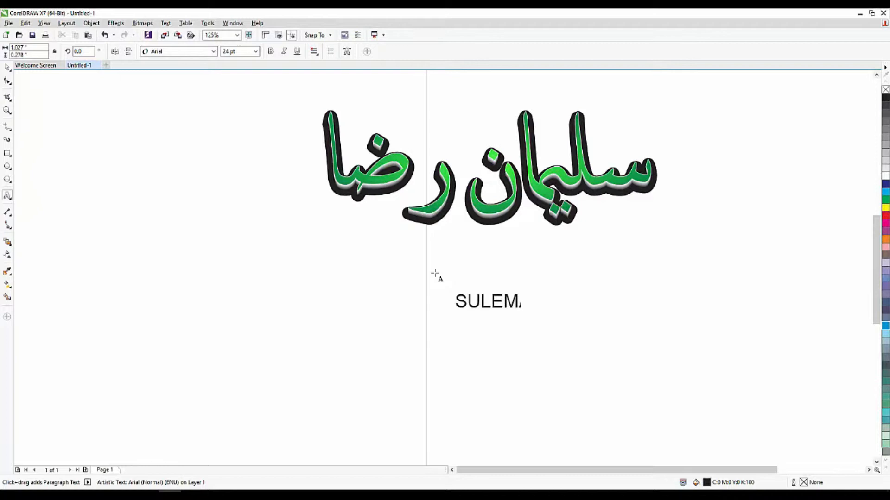
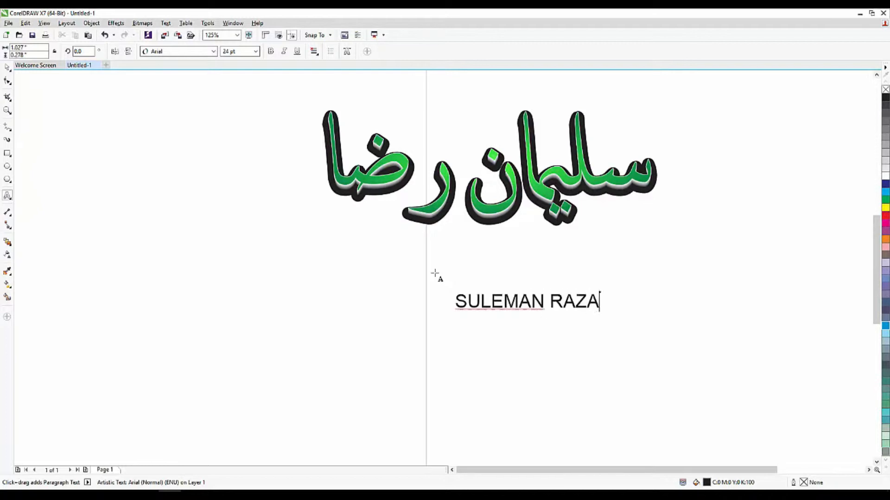
Scale the text up to about 79.5 pt
click(7, 68)
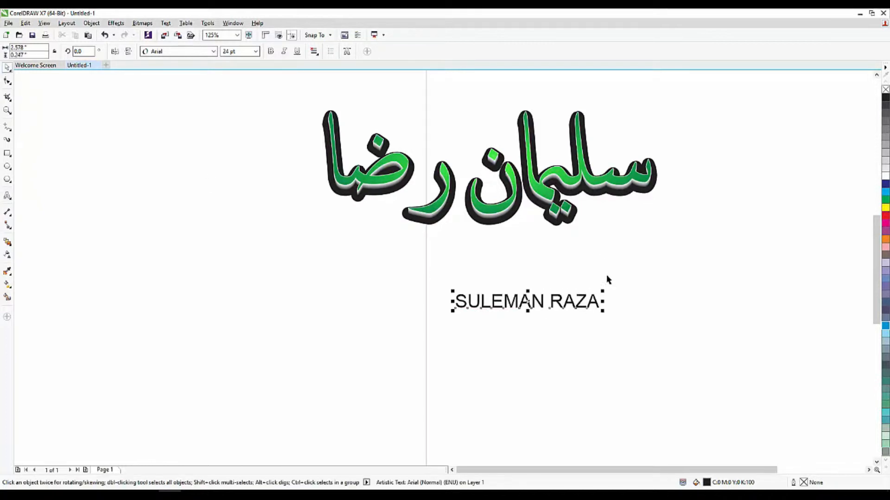
drag(605, 290, 769, 275)
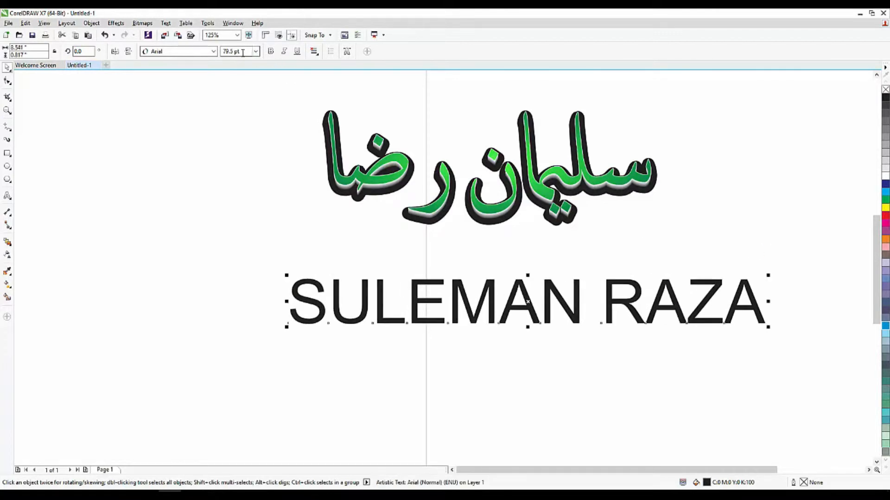
click(7, 195)
drag(620, 294, 645, 297)
drag(817, 287, 884, 287)
key(BackSpace)
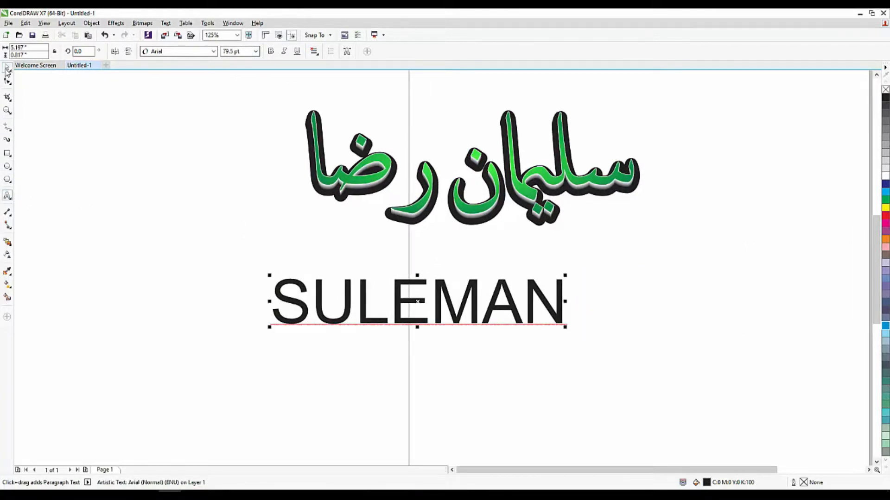
Change the text's font to Arcanum (Normal)
click(7, 69)
click(214, 51)
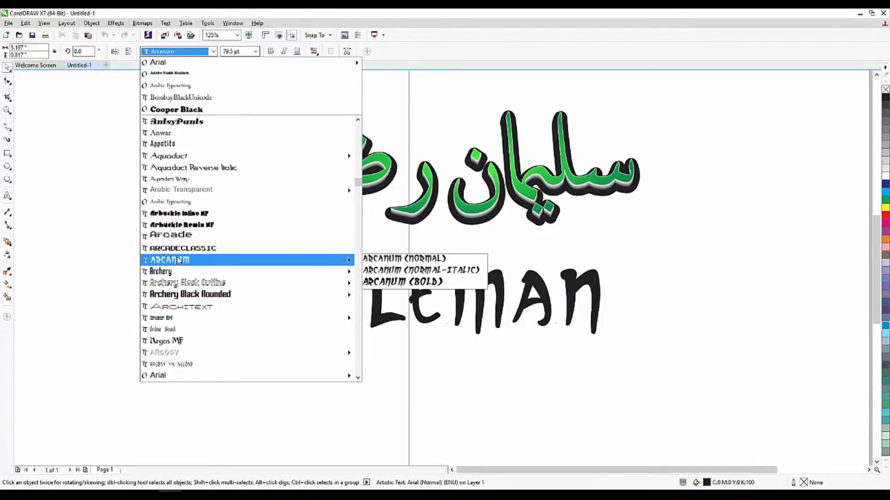
click(179, 260)
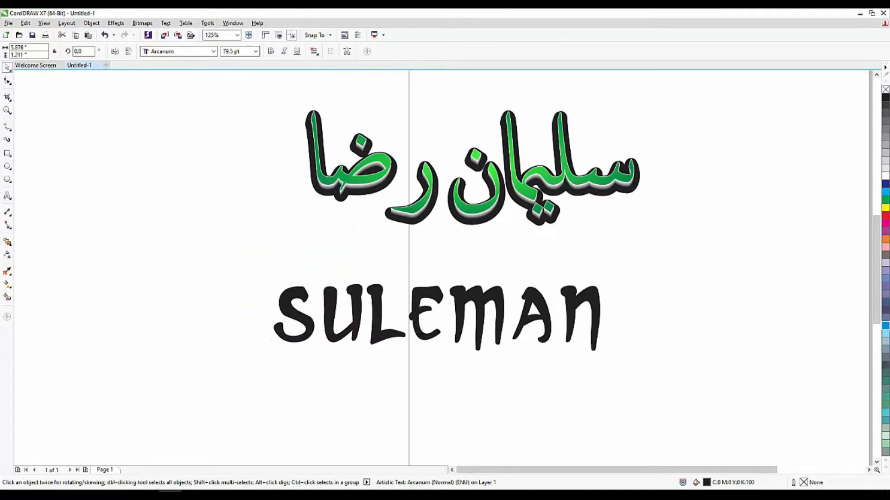
Duplicate the SULEMAN text directly below the original
scroll(438, 362, up, 2)
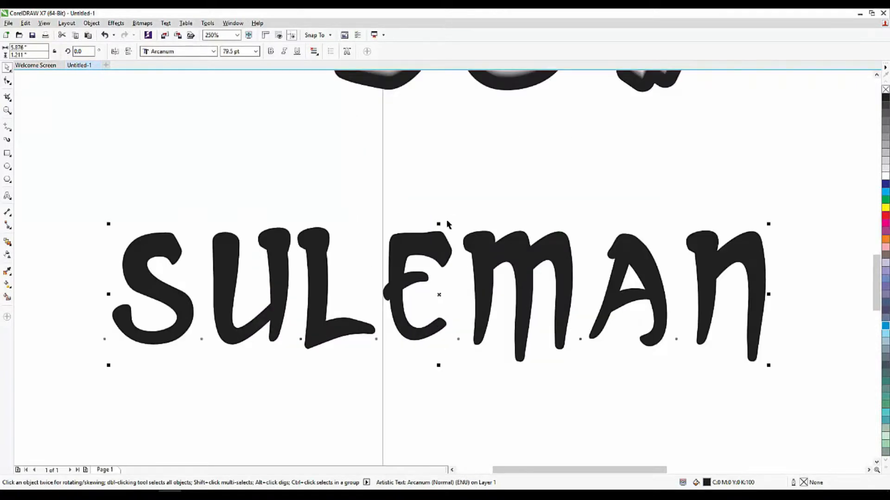
scroll(425, 307, down, 2)
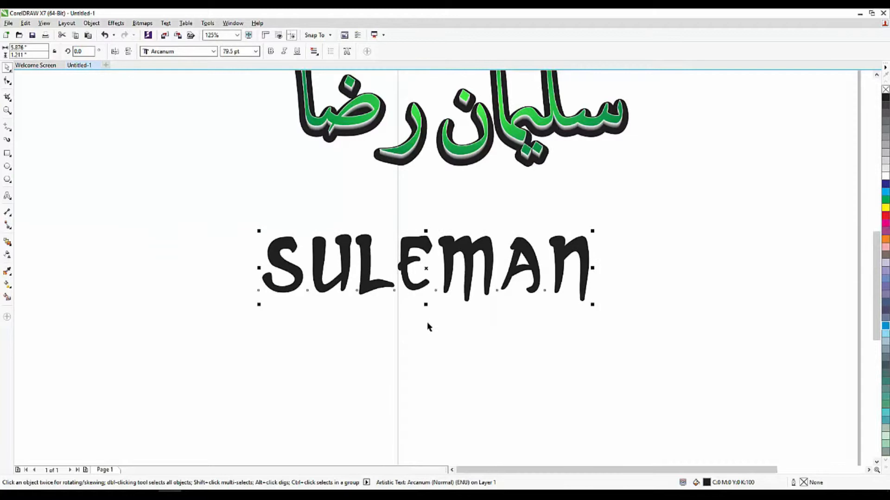
scroll(428, 328, up, 2)
drag(389, 198, 393, 350)
right_click(393, 351)
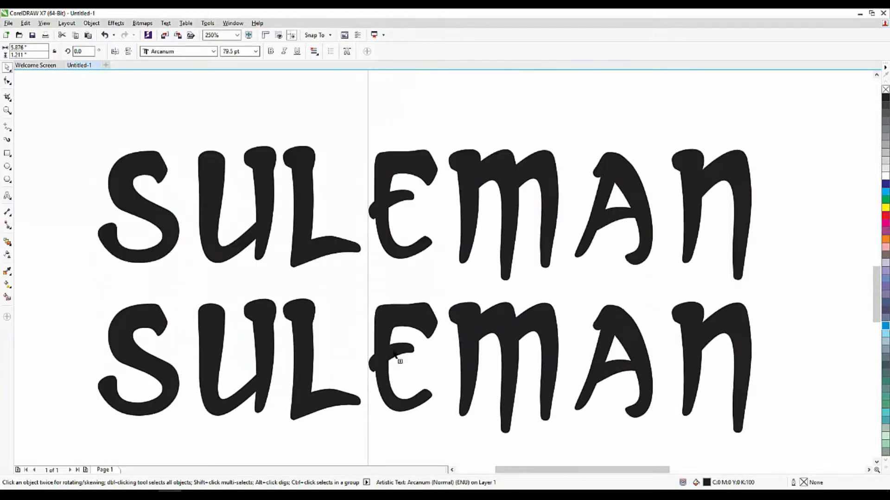
Give the lower copy a 12.0 pt outline with round corners and round line caps, and shift it slightly down
scroll(393, 214, down, 2)
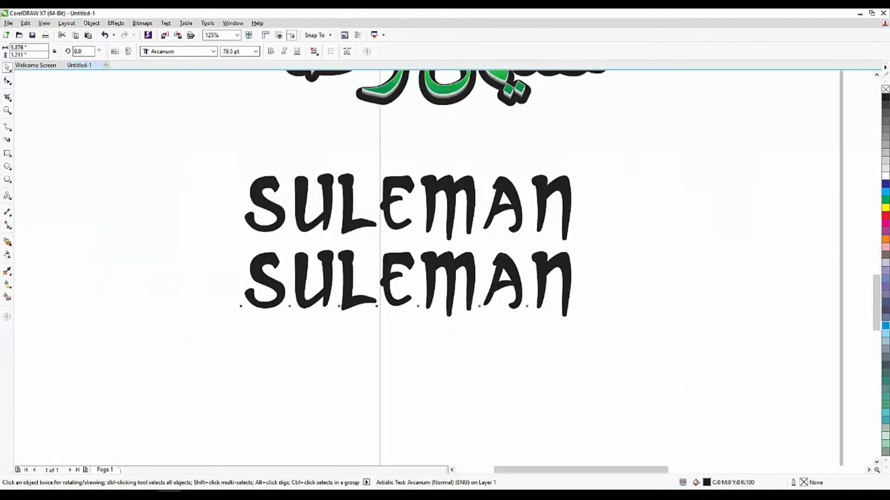
scroll(393, 308, up, 2)
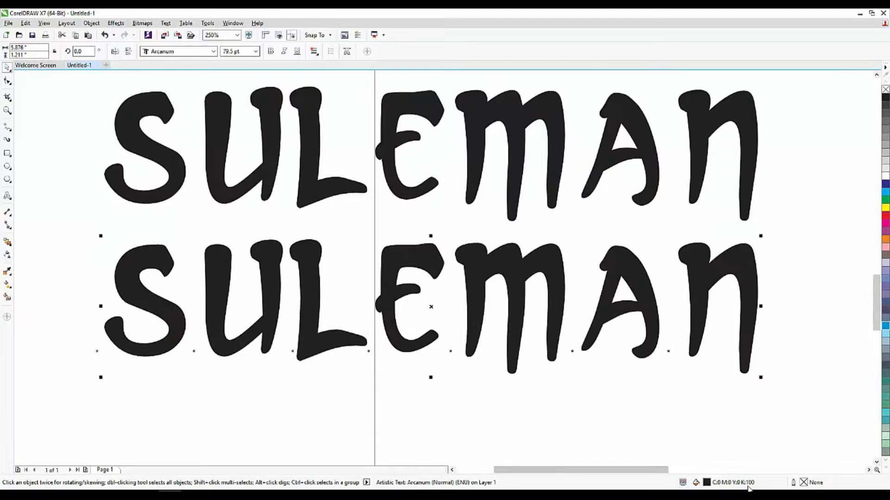
double_click(801, 483)
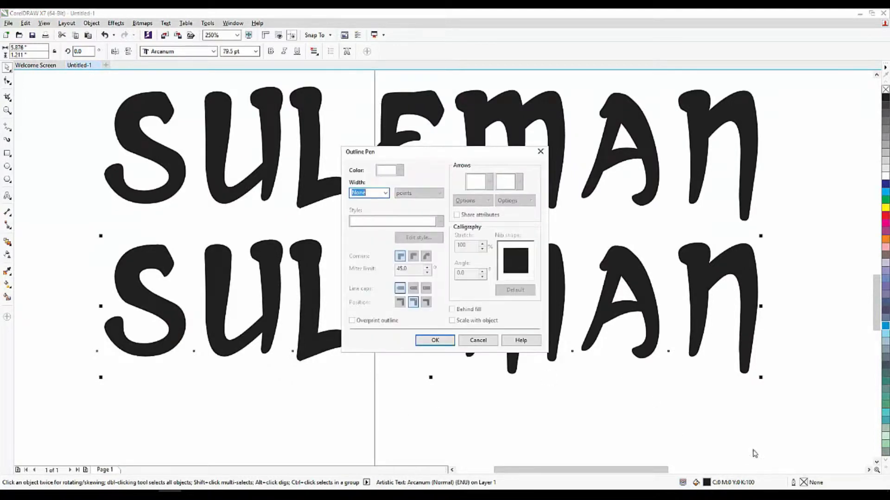
click(385, 193)
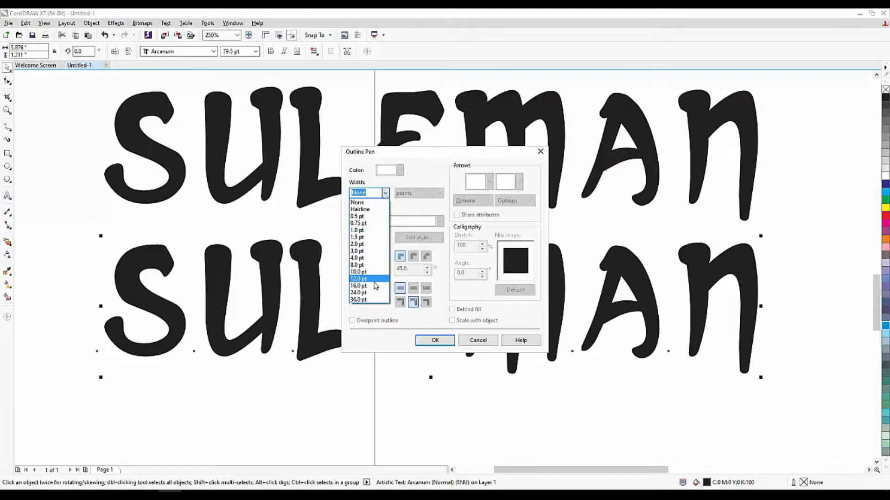
click(383, 285)
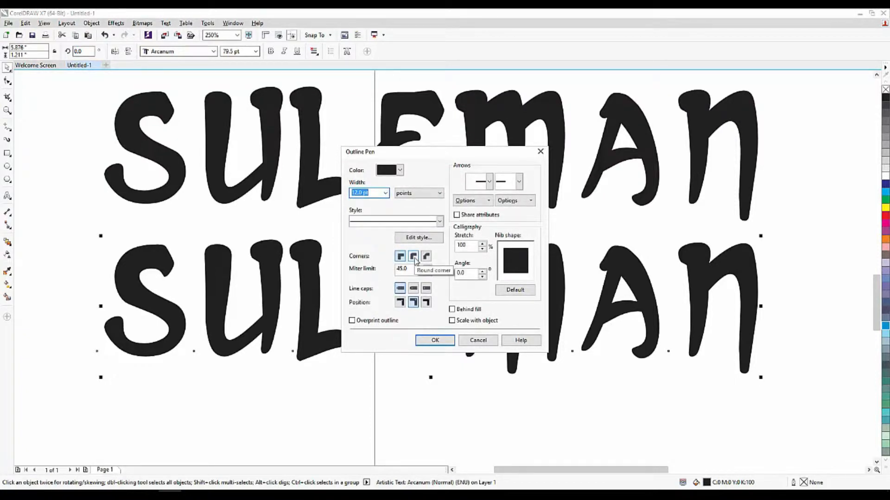
click(414, 257)
click(413, 288)
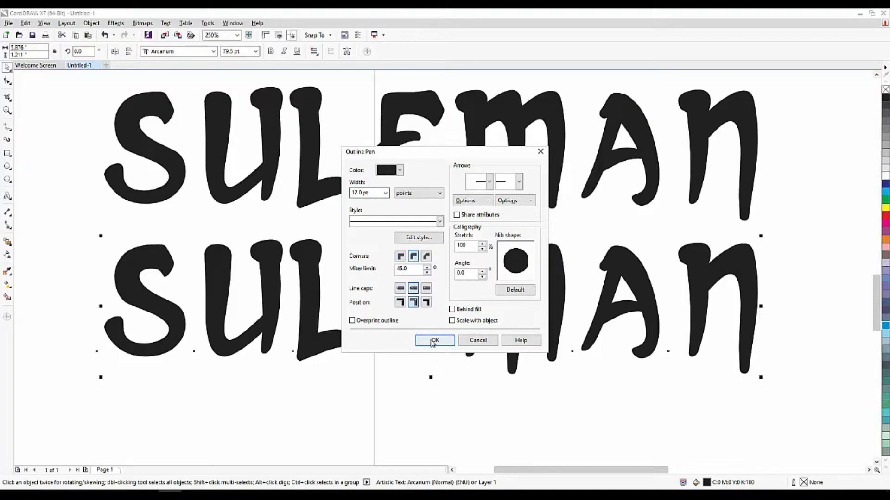
click(433, 341)
click(430, 394)
drag(406, 285, 402, 309)
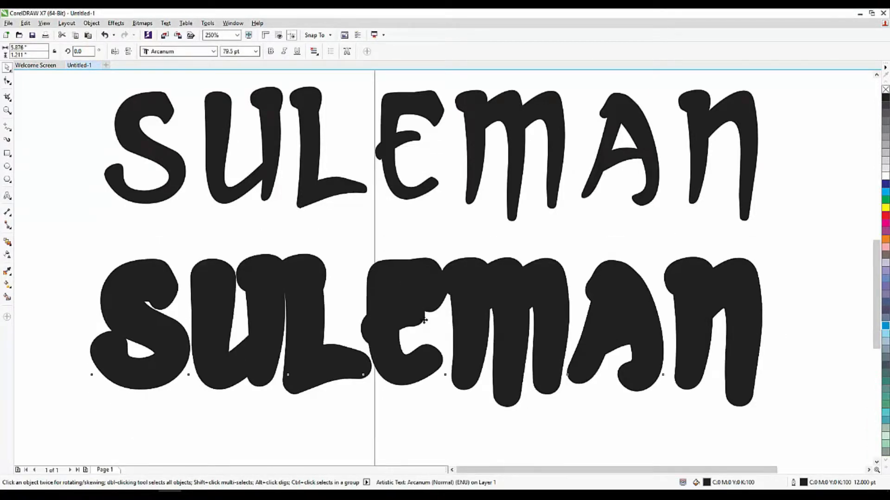
Fill the upper SULEMAN text with white
scroll(424, 320, down, 2)
scroll(405, 276, up, 2)
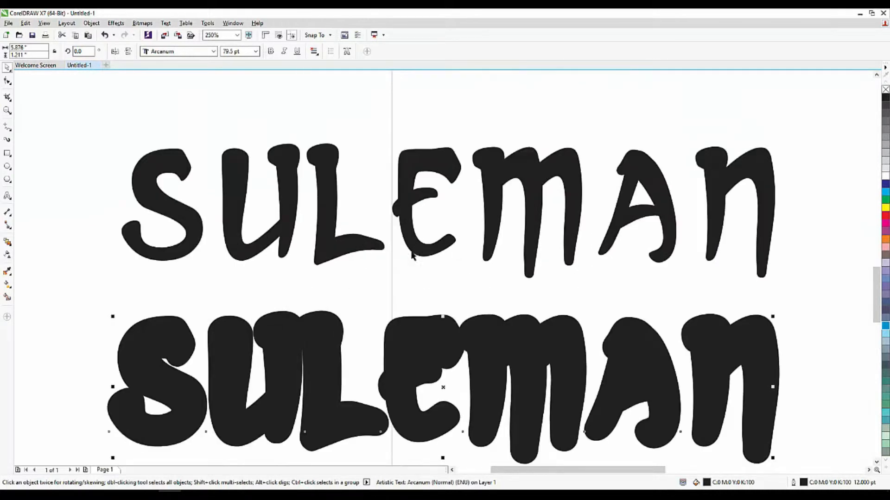
click(416, 237)
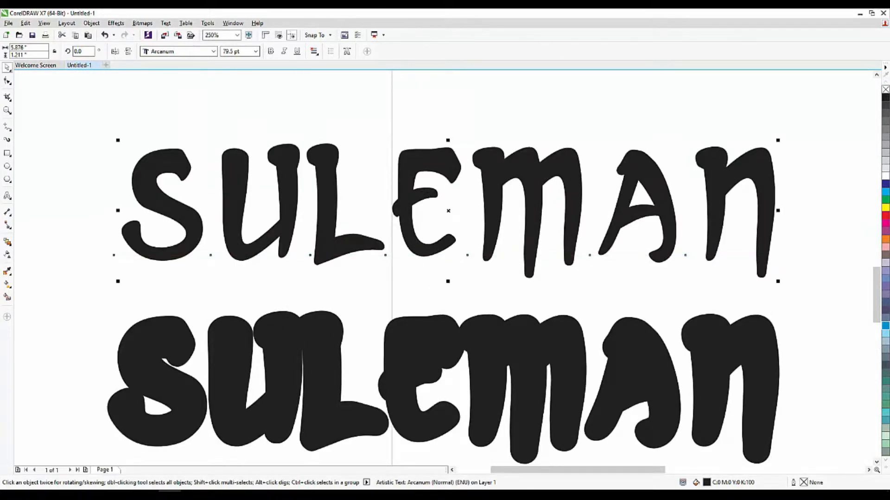
click(885, 176)
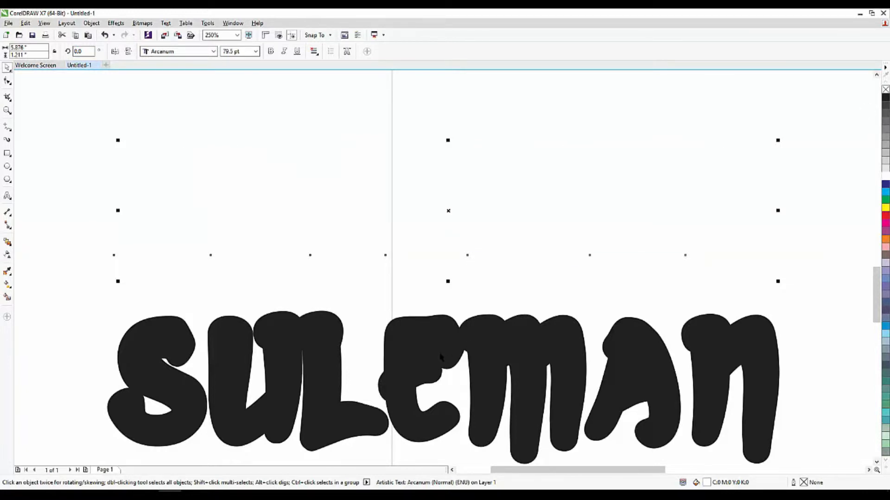
Align the centres of both texts so they overlap, and send the outlined copy behind the white text
shift+click(439, 354)
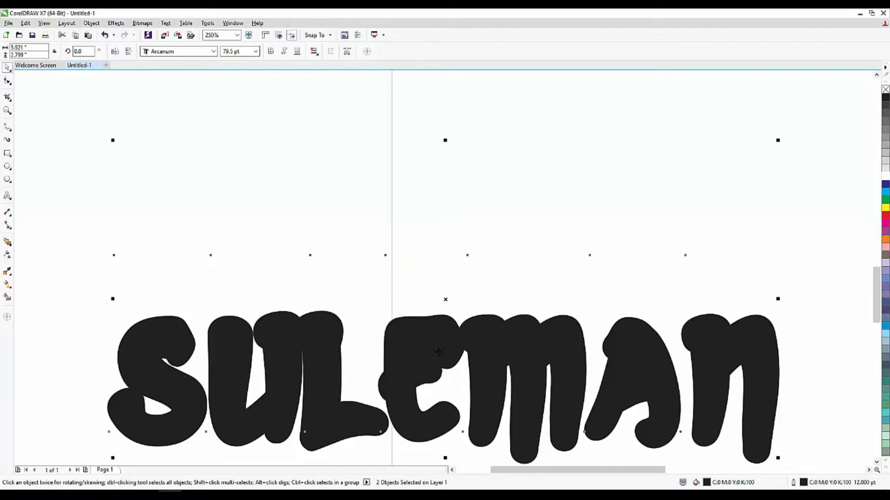
key(c)
click(427, 262)
scroll(427, 262, down, 2)
scroll(423, 356, up, 2)
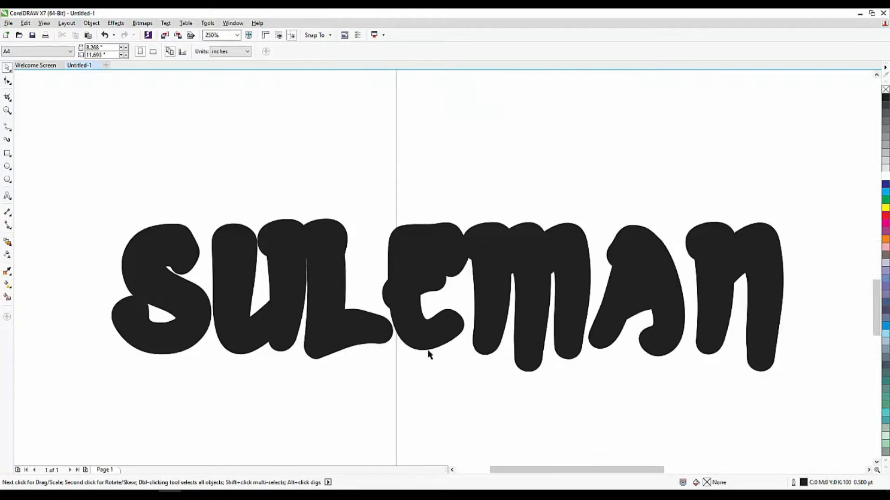
click(413, 291)
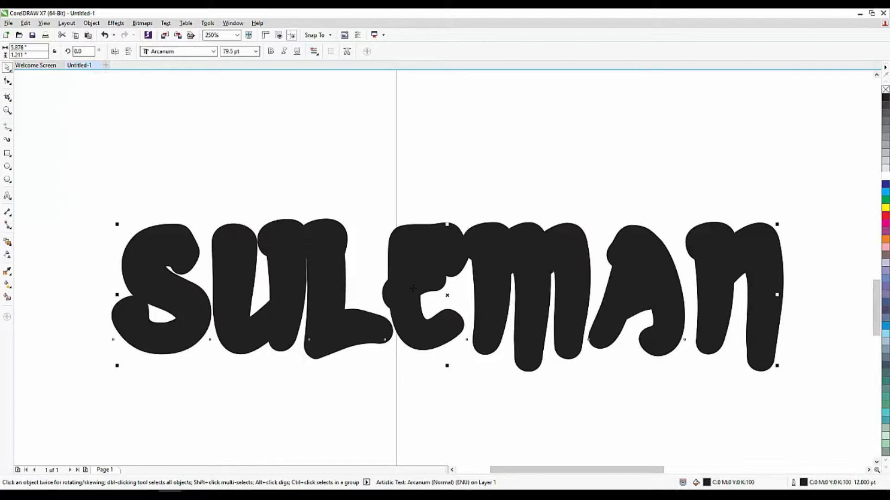
key(shift+Page_Down)
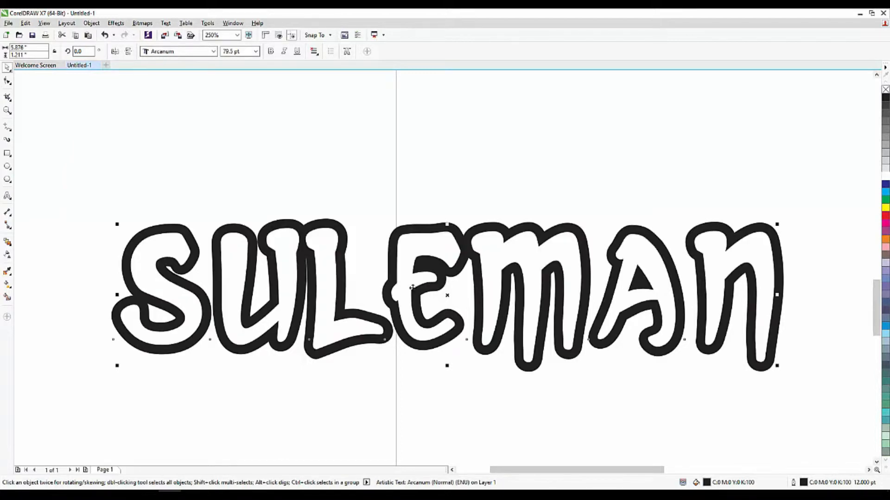
click(453, 378)
drag(414, 242, 421, 167)
key(ctrl+z)
click(433, 382)
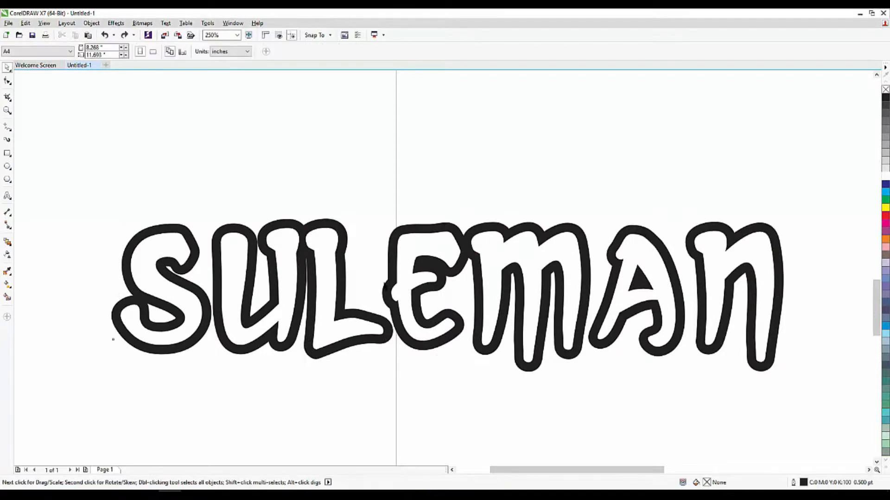
Select both SULEMAN texts and blend the white text into the outlined copy with the Blend tool
scroll(385, 286, down, 2)
drag(147, 191, 670, 375)
scroll(294, 300, up, 2)
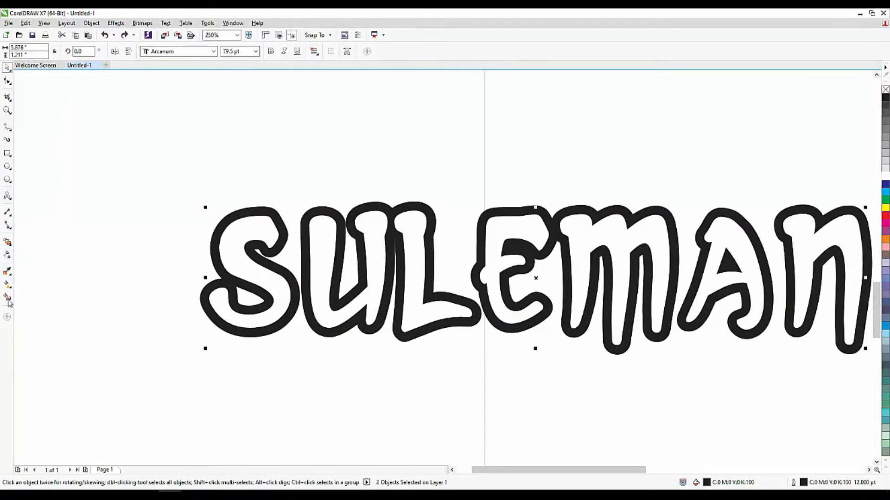
click(7, 243)
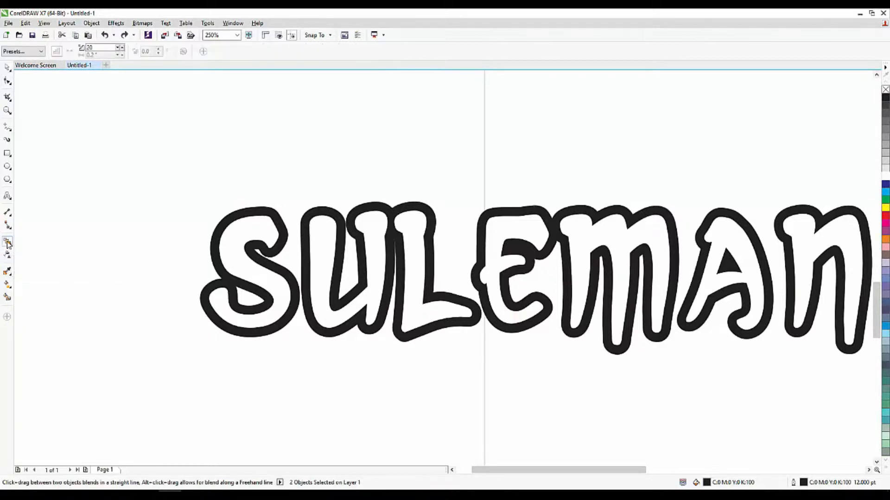
scroll(347, 245, up, 2)
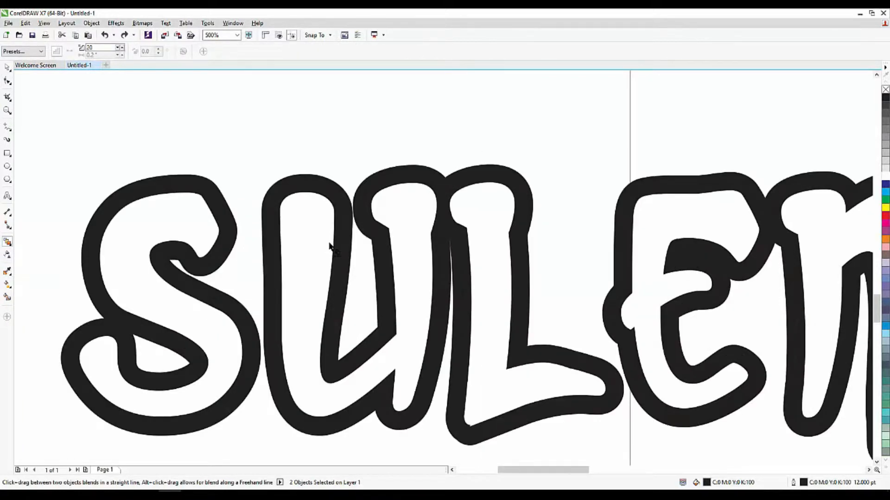
drag(326, 243, 338, 239)
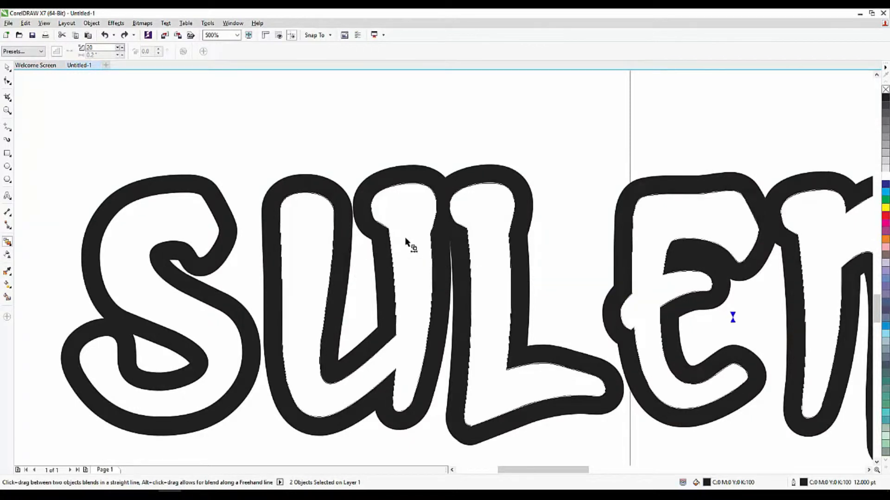
drag(615, 258, 618, 260)
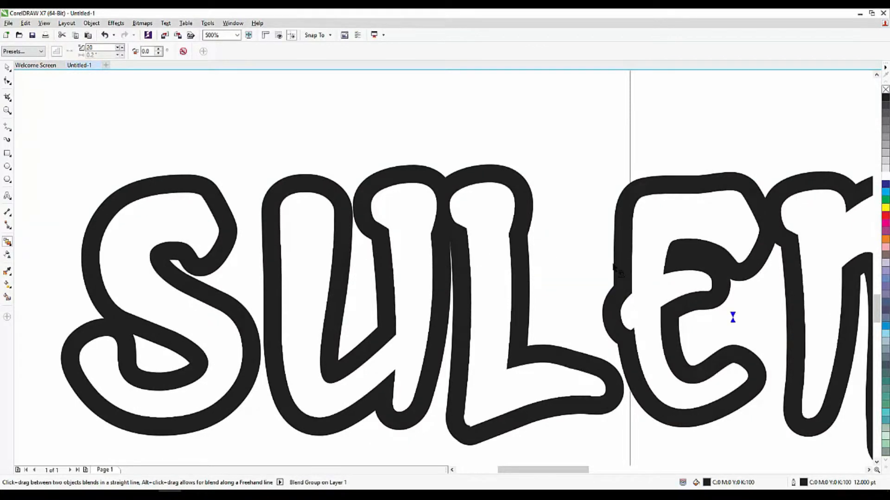
Set the blend to 100 steps and accept the complexity warning
scroll(601, 259, down, 2)
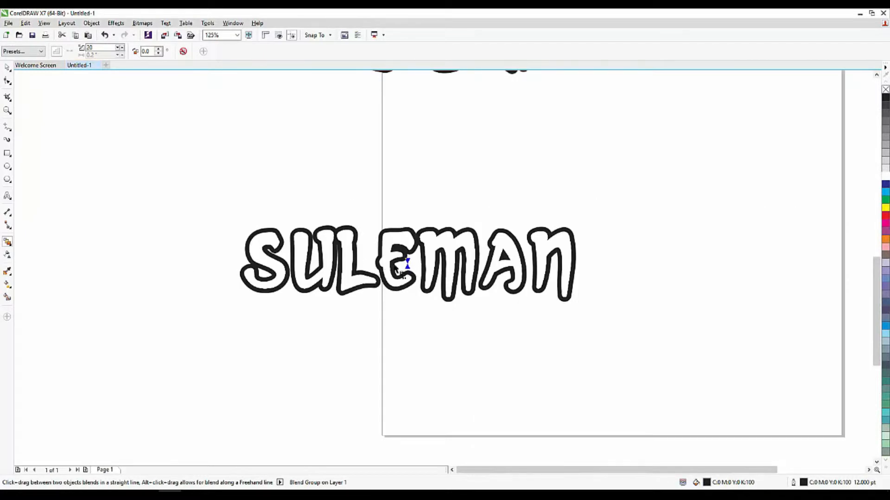
scroll(395, 266, up, 2)
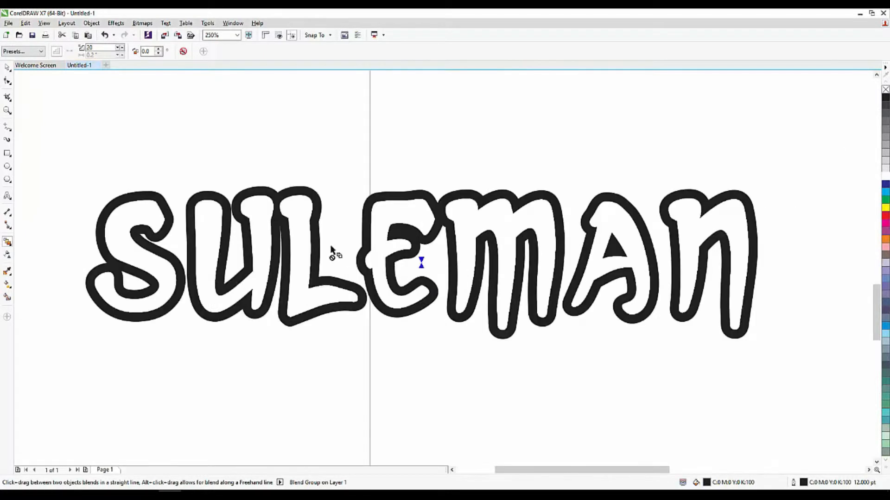
double_click(92, 48)
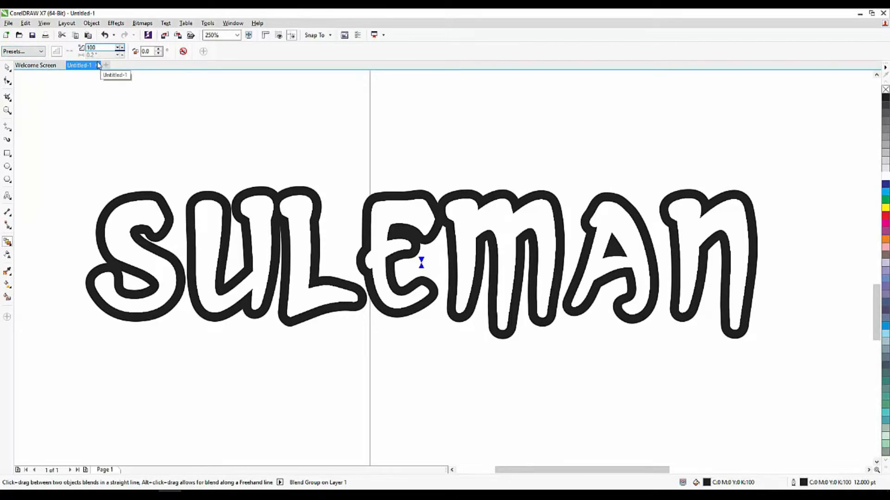
key(Return)
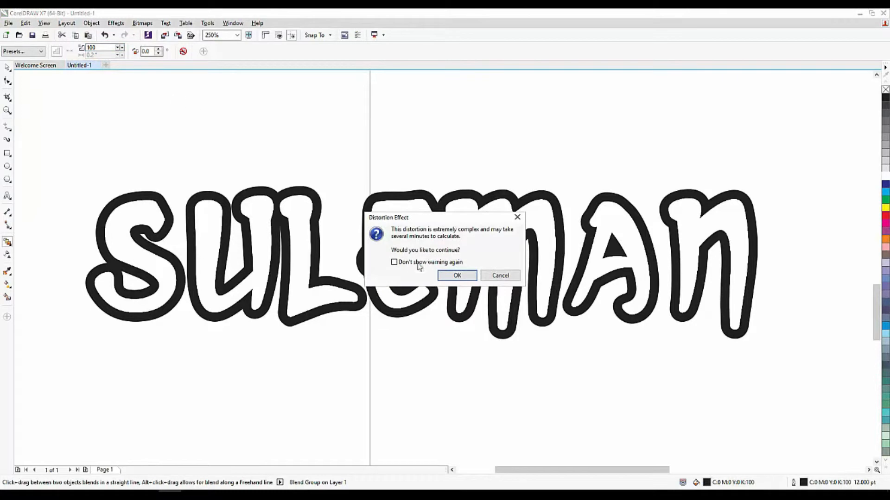
click(463, 275)
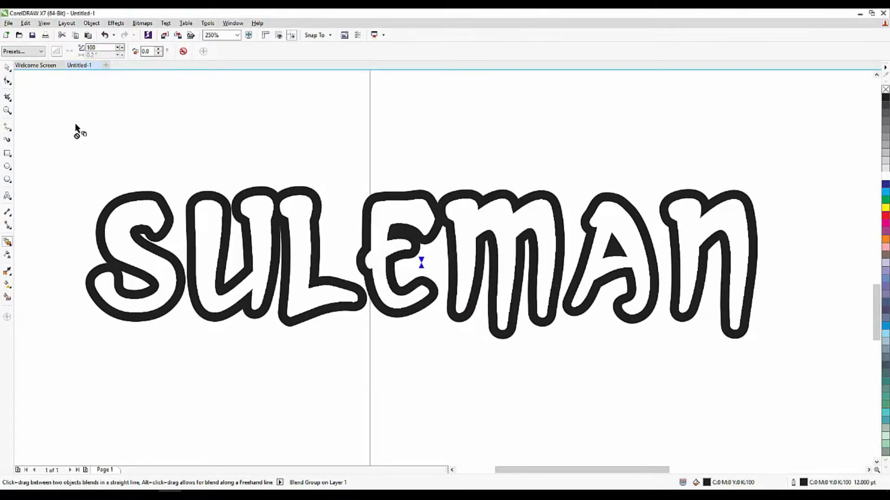
Nudge the whole blend group up two increments
click(7, 68)
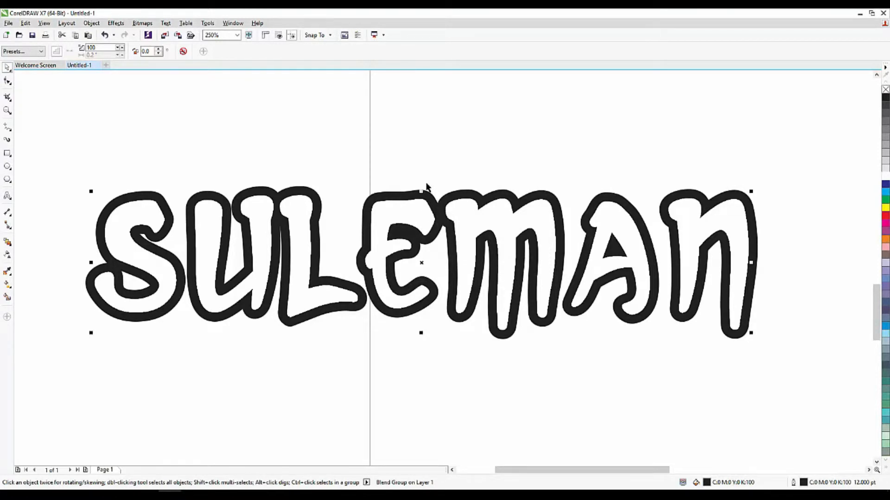
key(Up)
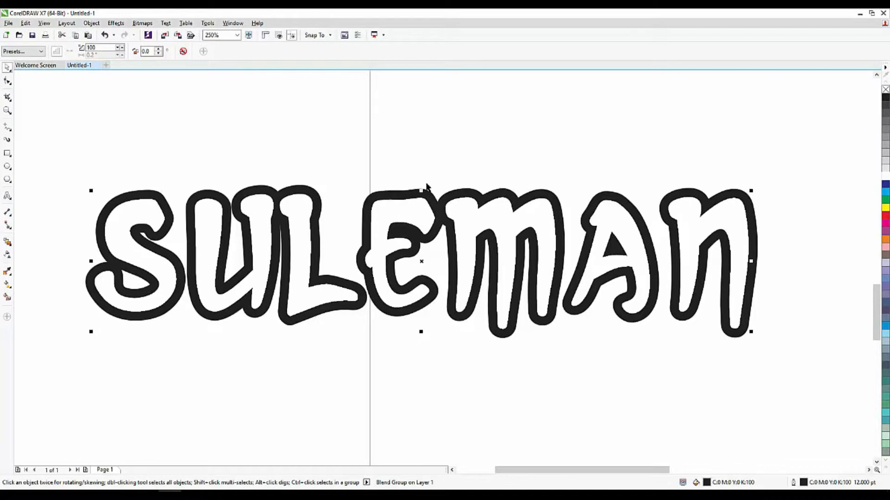
key(Up)
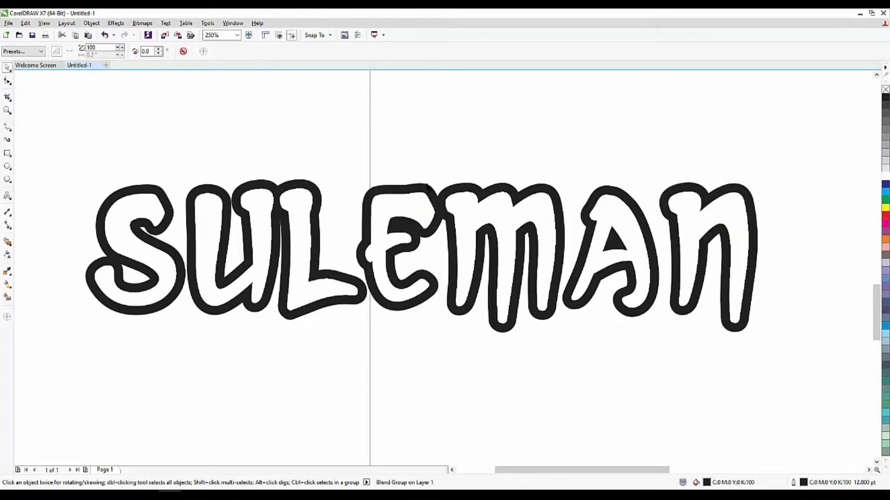
Nudge the blend's white control text up and down to adjust the shading depth, then deselect
click(297, 206)
key(Up)
key(Up)
key(Up)
key(Up)
key(Down)
key(Down)
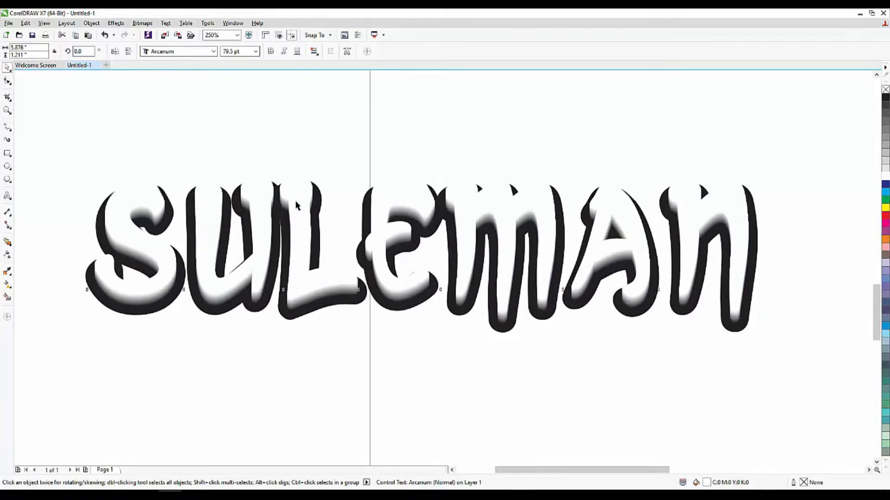
key(Down)
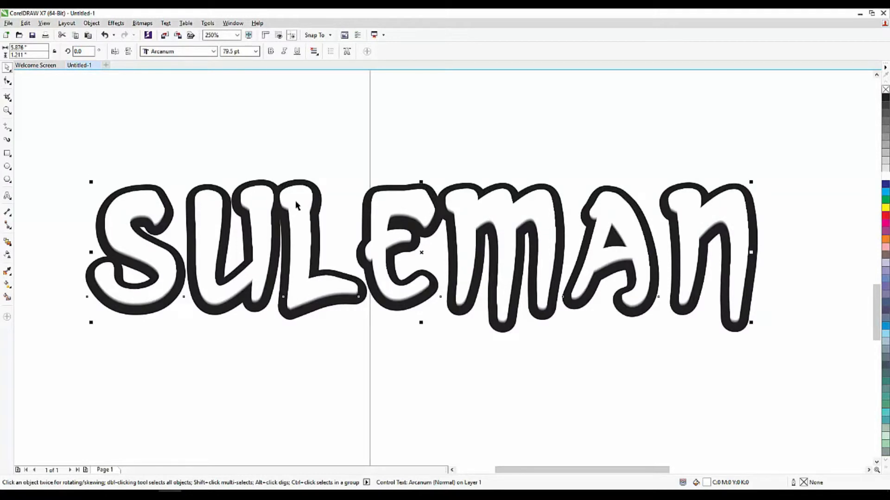
key(Down)
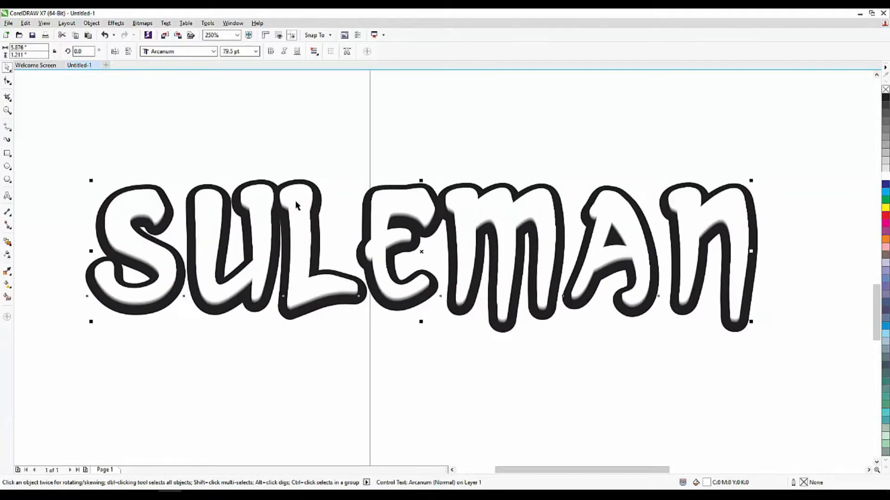
click(124, 125)
scroll(234, 231, up, 2)
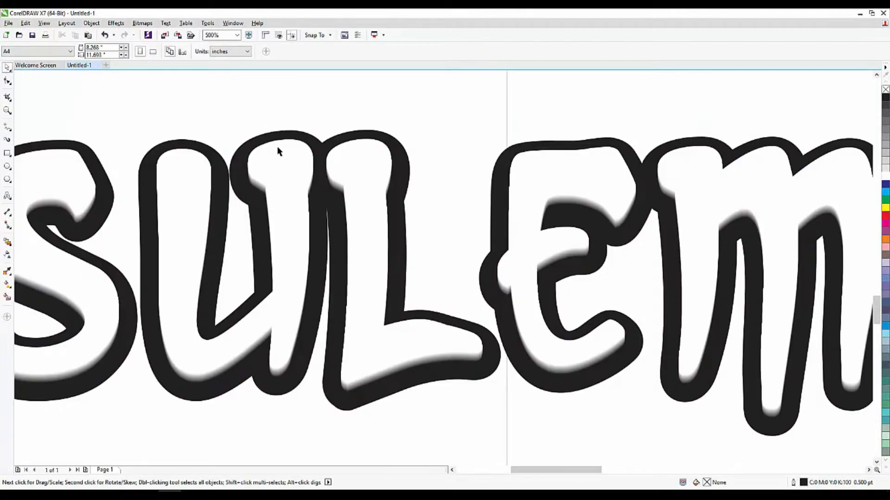
click(270, 183)
click(289, 395)
click(283, 395)
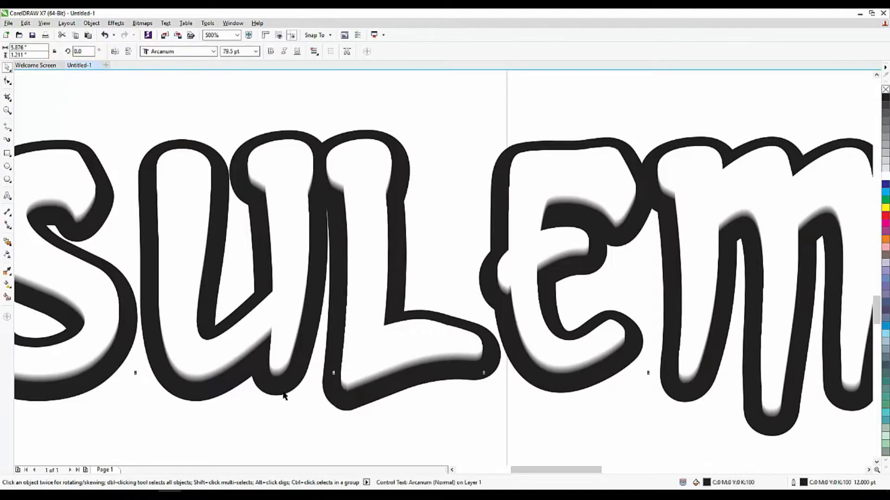
key(Down)
key(Down)
key(Down)
key(Down)
key(Down)
key(Down)
key(Down)
key(Down)
key(Down)
key(Down)
key(Down)
key(Down)
key(Down)
key(Down)
key(Down)
key(Down)
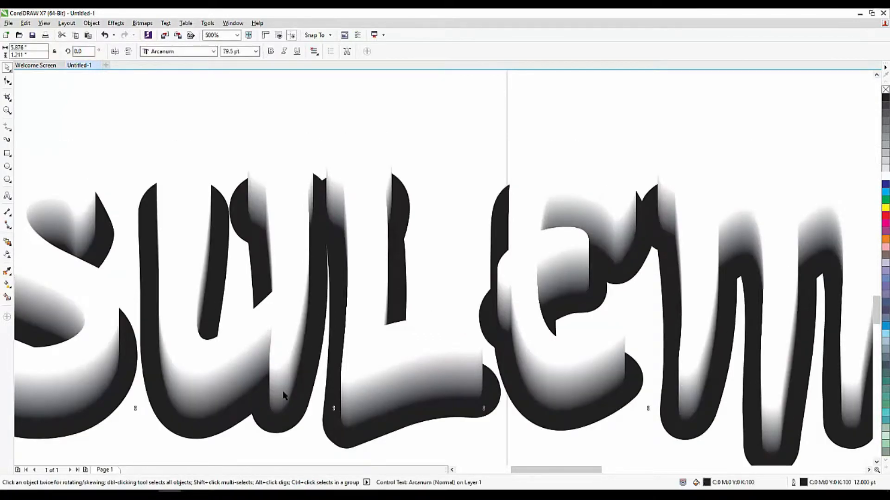
key(Up)
key(Up)
key(Up)
key(Up)
key(Up)
key(Up)
key(Up)
key(Up)
key(Up)
key(Up)
key(Up)
key(Up)
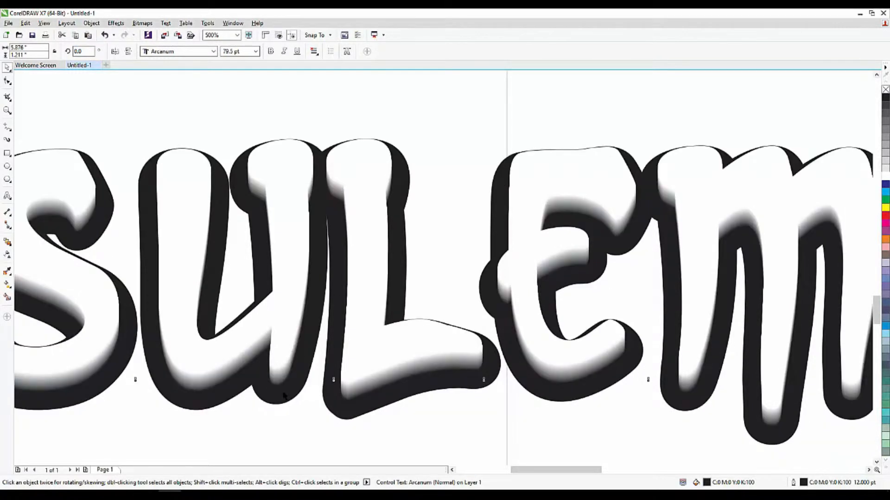
key(Up)
scroll(431, 242, down, 5)
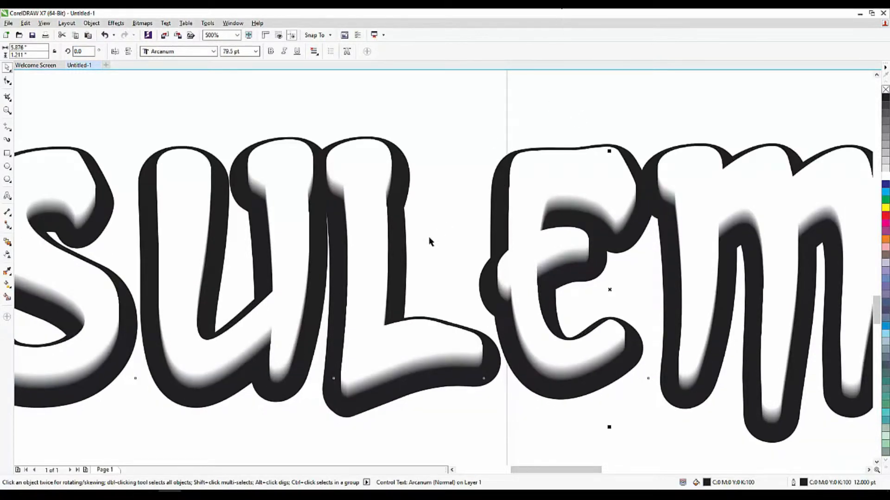
click(423, 345)
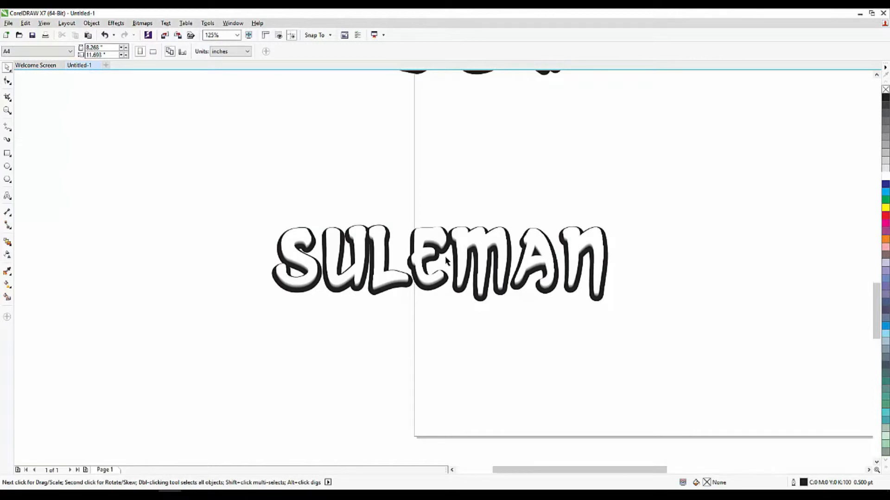
Copy the white SULEMAN text and paste a duplicate in place on top
scroll(446, 262, up, 3)
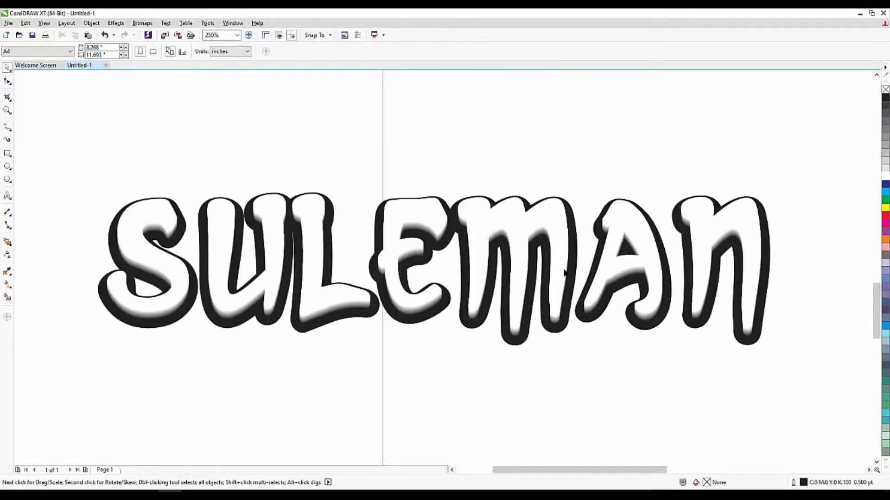
scroll(739, 243, up, 3)
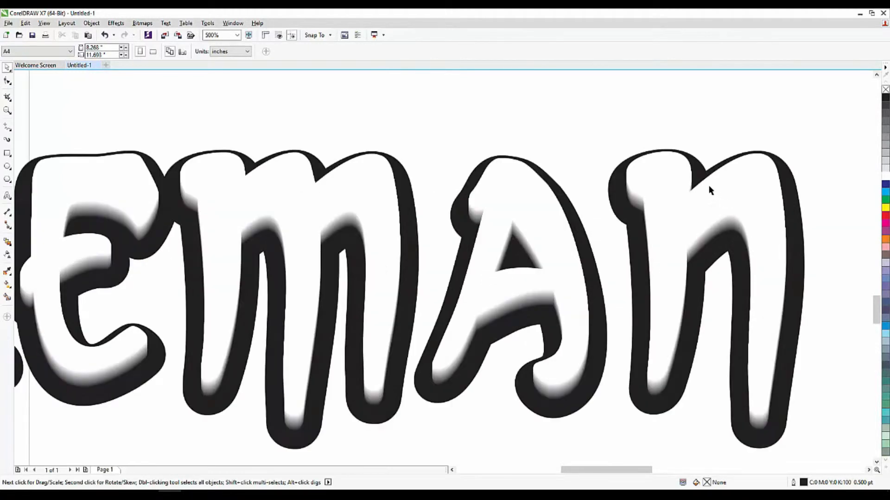
click(534, 283)
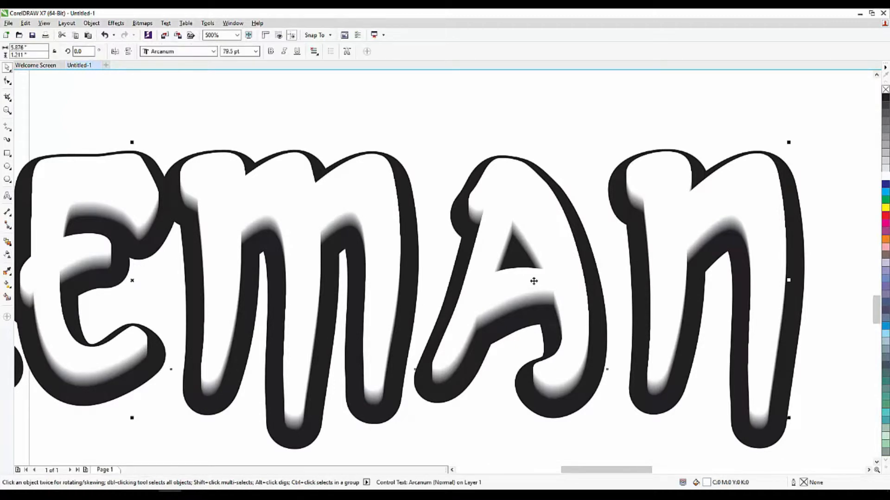
key(ctrl+c)
key(ctrl+v)
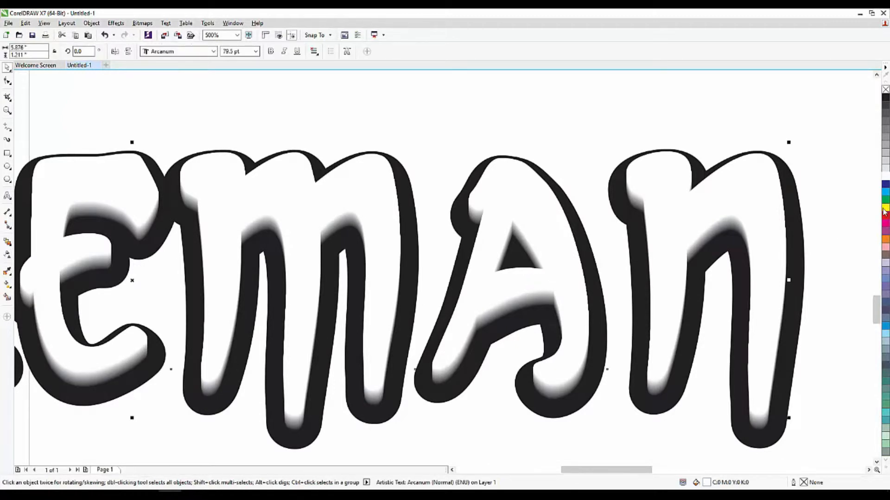
Try several fill colours on the pasted copy, settling on light blue C40
click(885, 217)
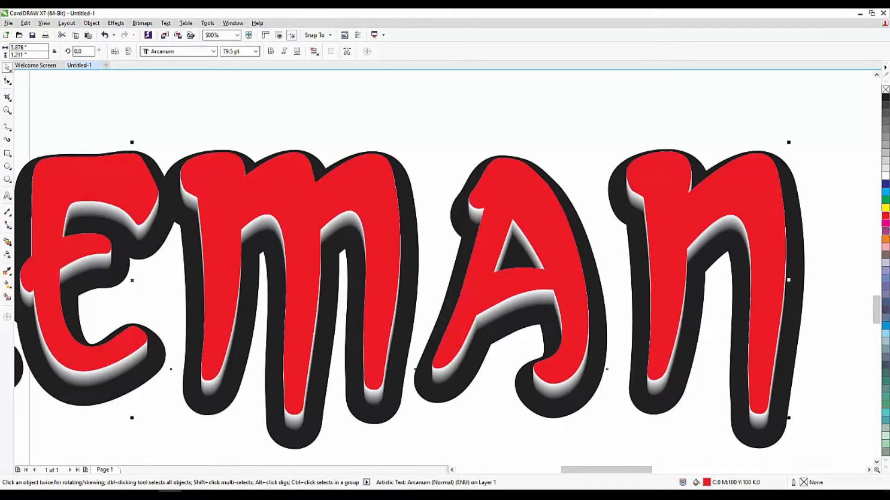
click(885, 231)
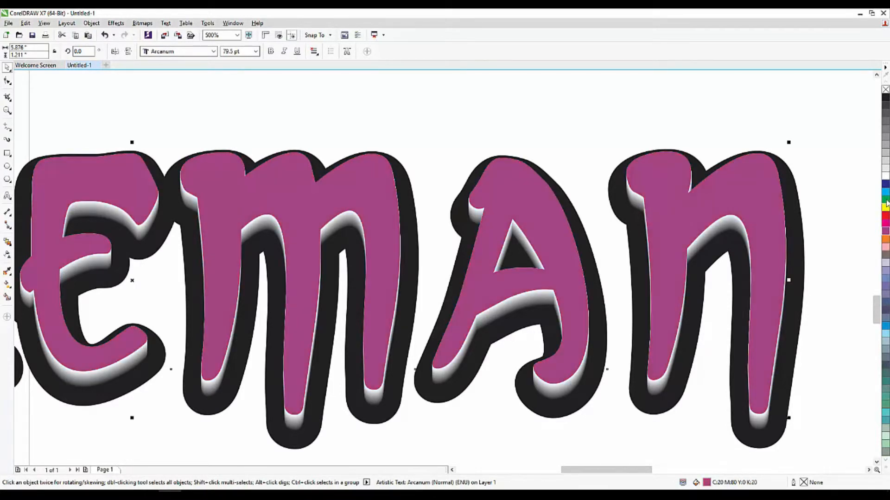
click(885, 184)
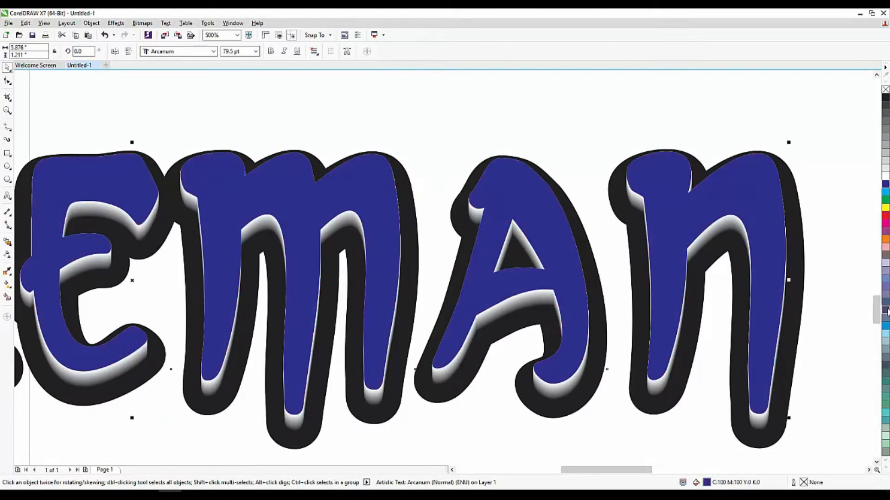
click(885, 327)
click(885, 333)
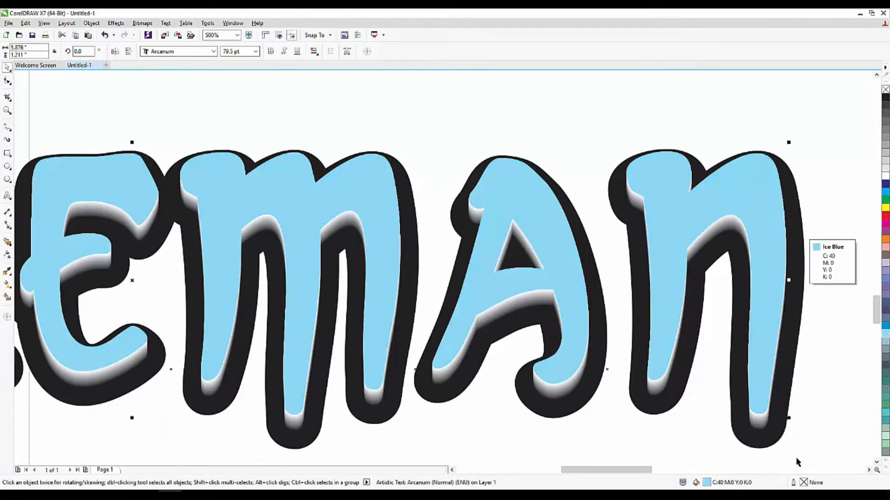
Give the light blue copy a 1.0 pt outline and make the outline white
double_click(793, 483)
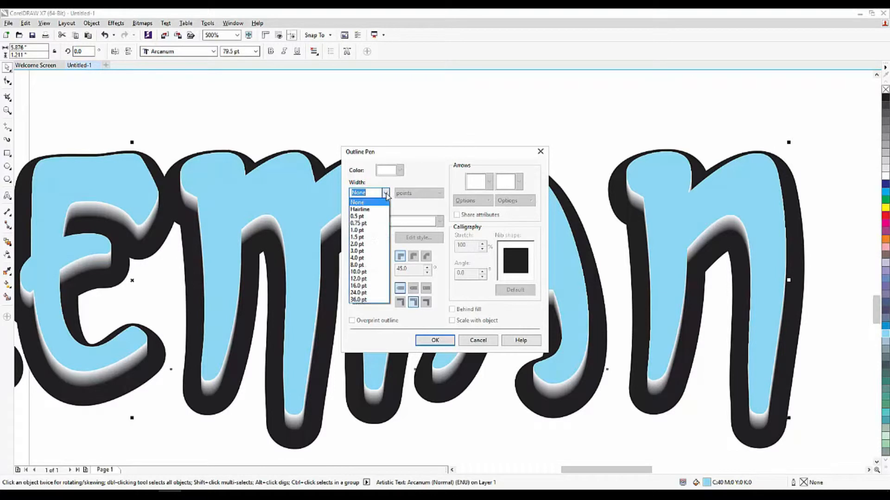
click(357, 230)
click(416, 289)
click(451, 342)
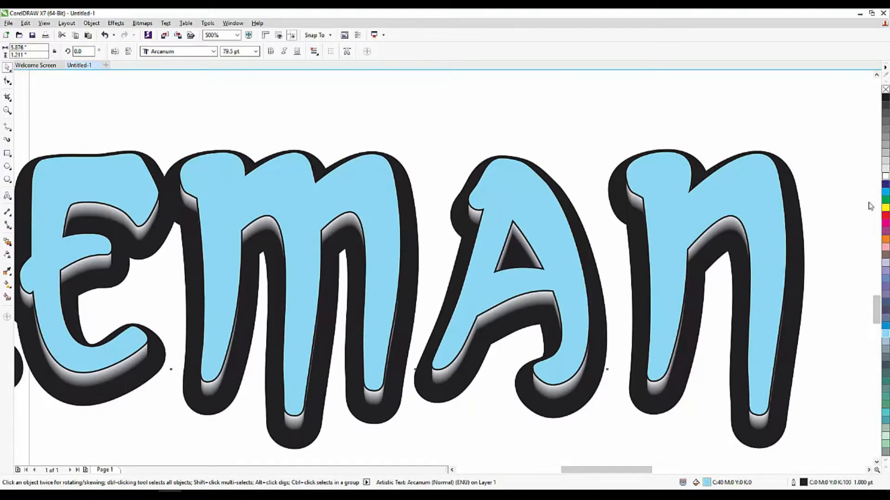
right_click(885, 176)
Change the copy's fill to Forest Green and deselect everything
scroll(540, 249, down, 2)
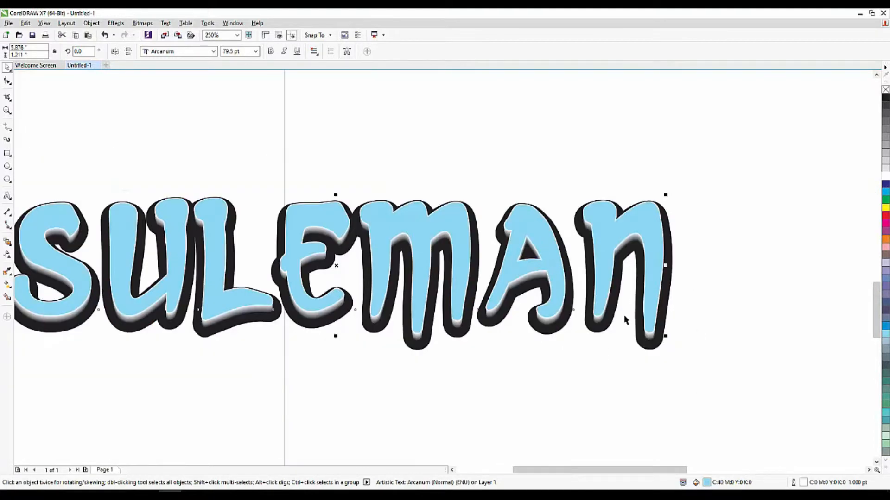
click(885, 402)
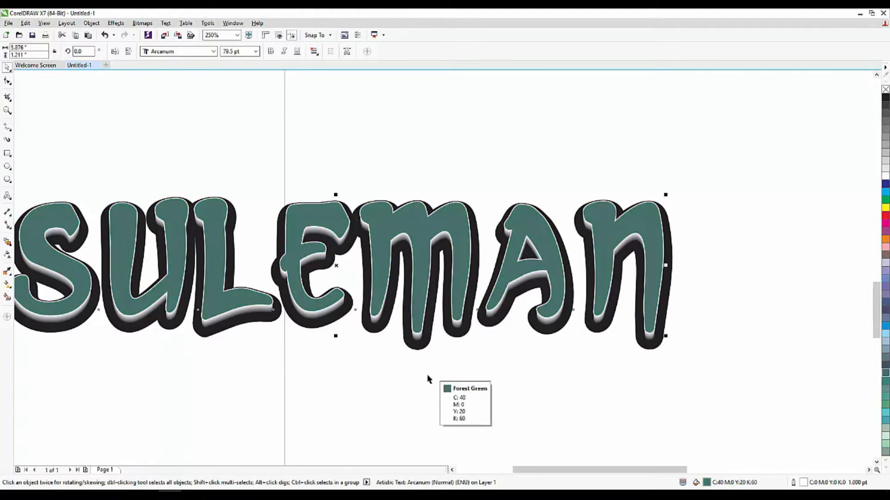
click(406, 350)
click(415, 378)
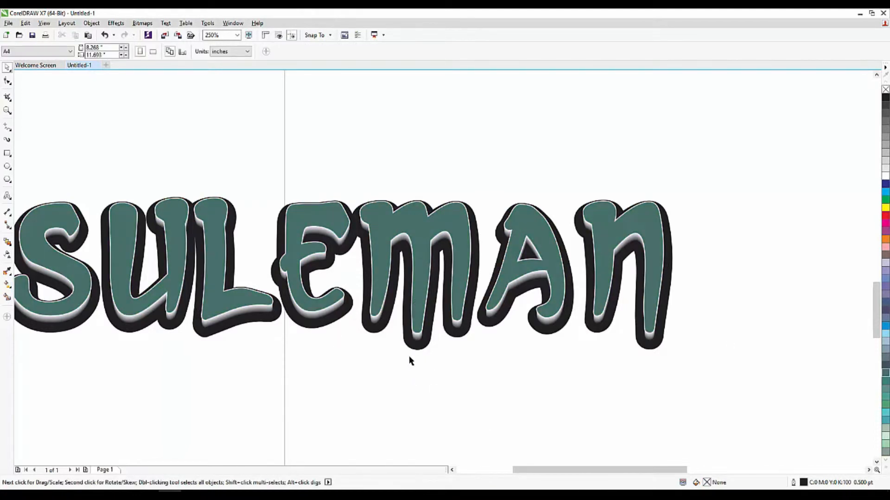
Examine the blend by zooming in and nudging the selected text copy up and down
scroll(411, 343, up, 1)
click(415, 343)
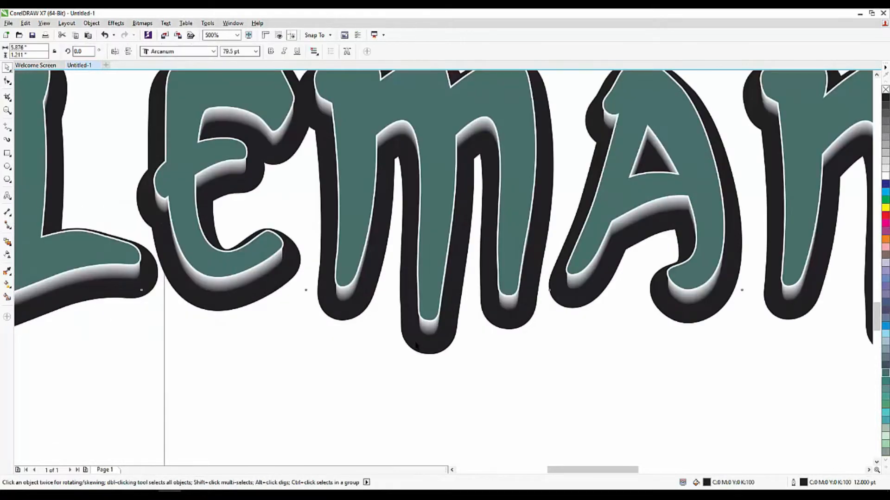
scroll(438, 368, down, 1)
key(Down)
key(Down)
key(Down)
key(Down)
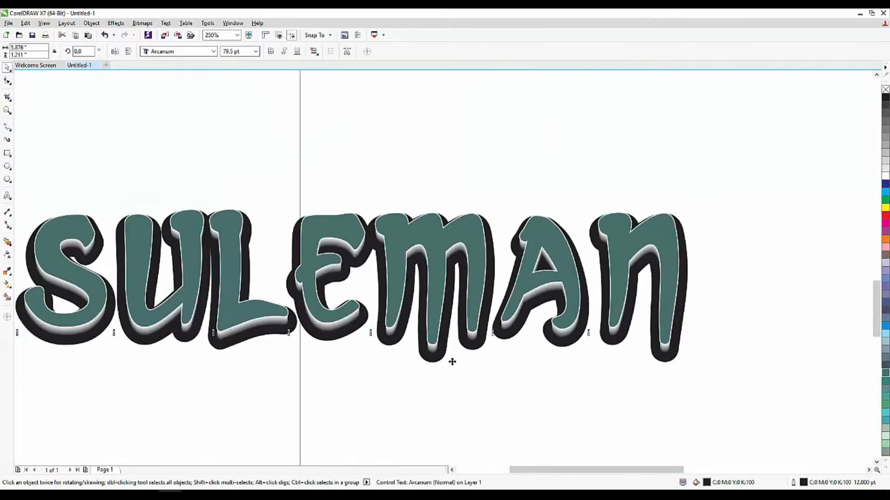
key(Up)
key(Up)
key(Up)
key(Up)
key(Up)
key(Up)
key(Up)
key(Up)
key(Up)
key(Up)
key(Up)
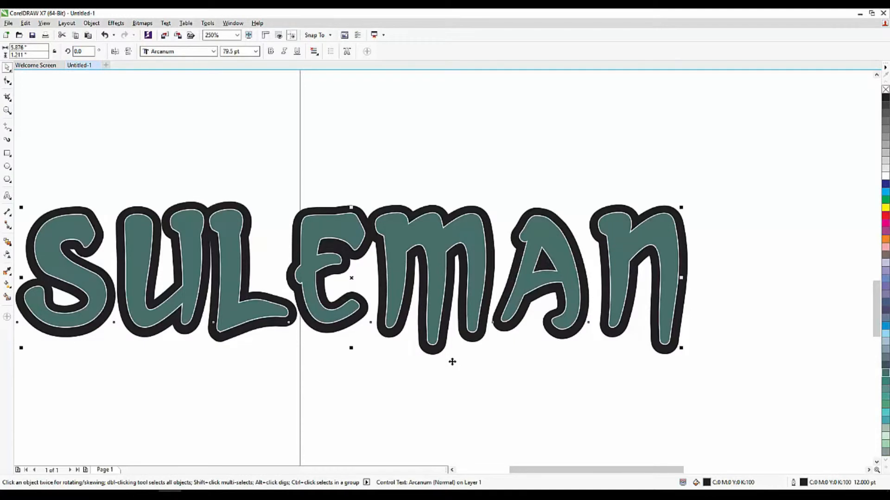
key(Down)
key(Down)
key(Up)
key(Up)
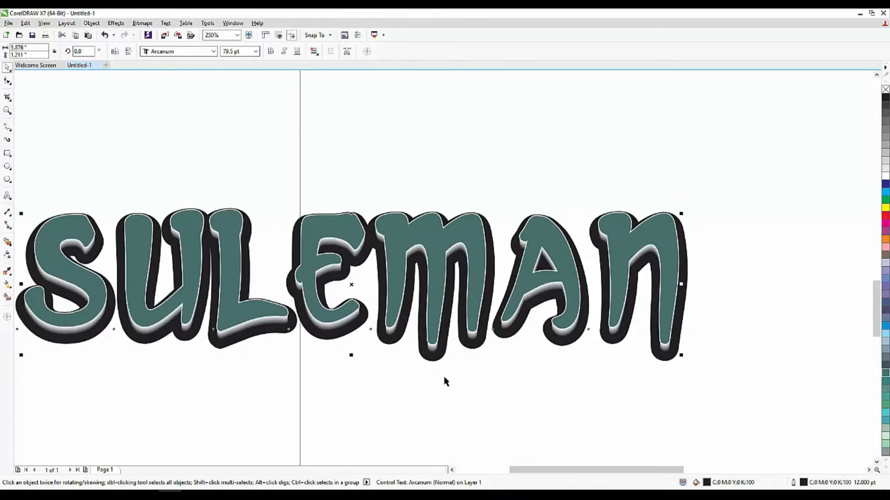
Select the green top copy of SULEMAN, try black and blue fills on it, and delete it
click(444, 382)
click(428, 301)
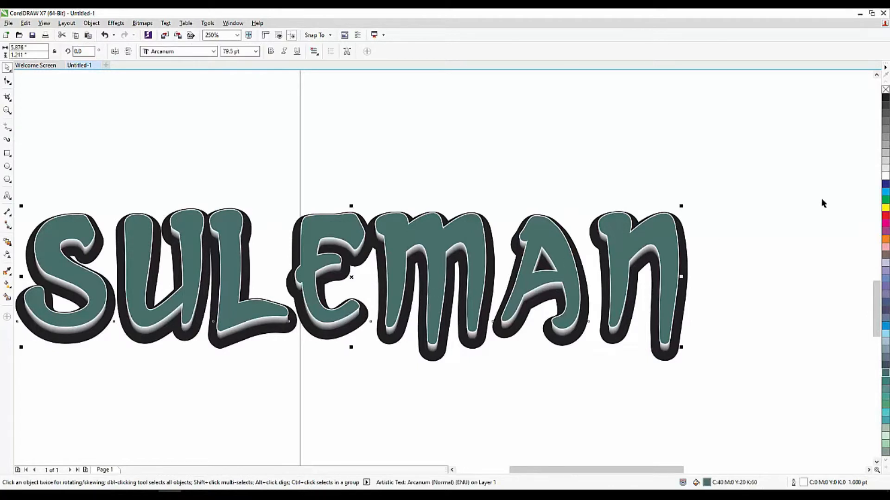
click(885, 97)
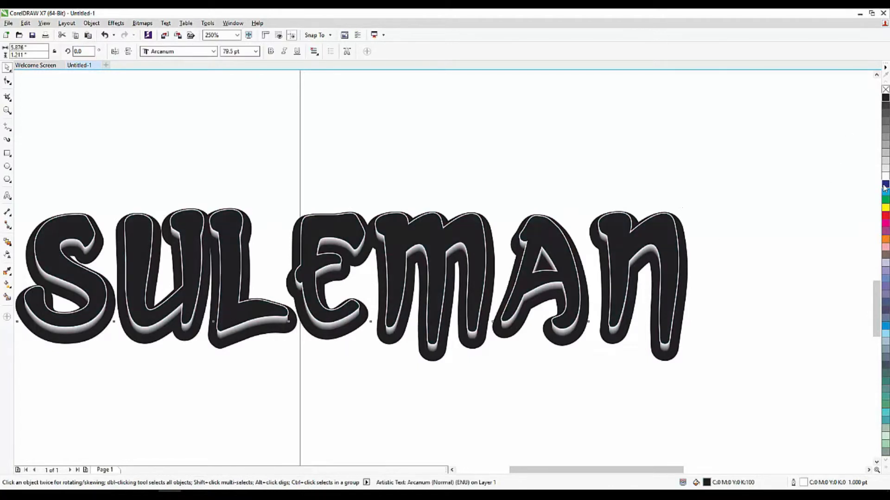
click(885, 185)
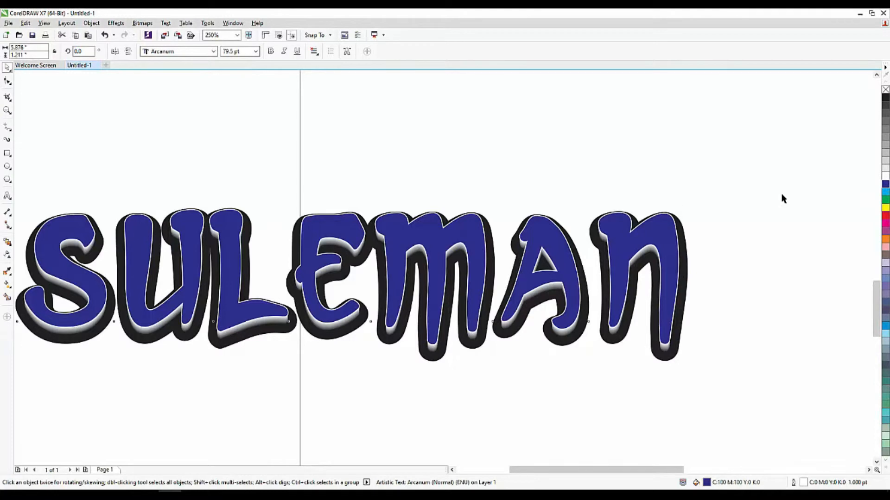
key(Delete)
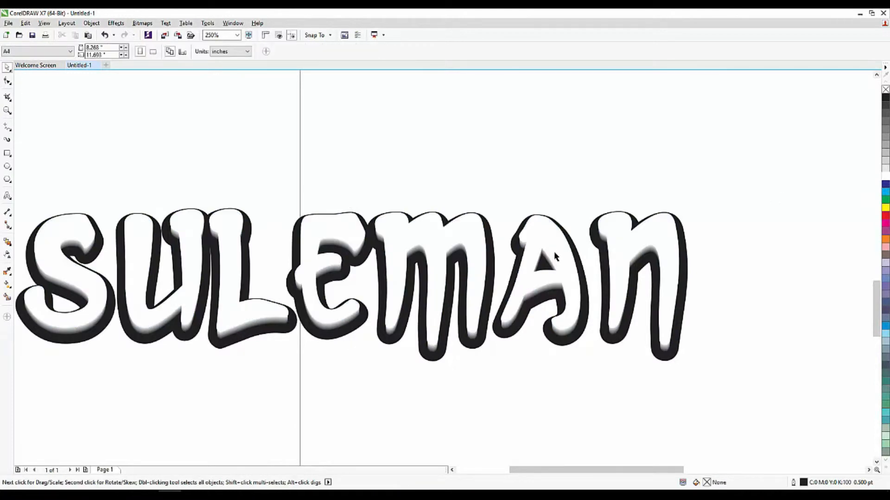
Give the white SULEMAN text an elliptical fountain fill
click(492, 251)
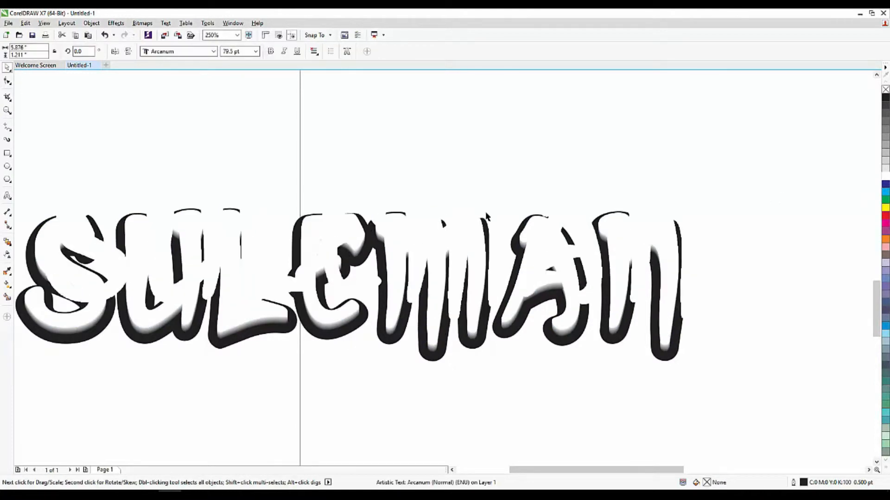
double_click(707, 483)
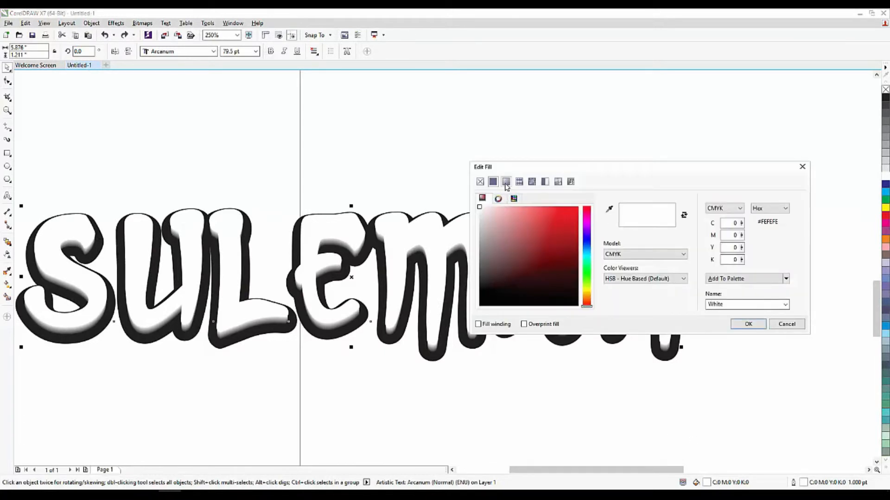
click(506, 181)
click(624, 217)
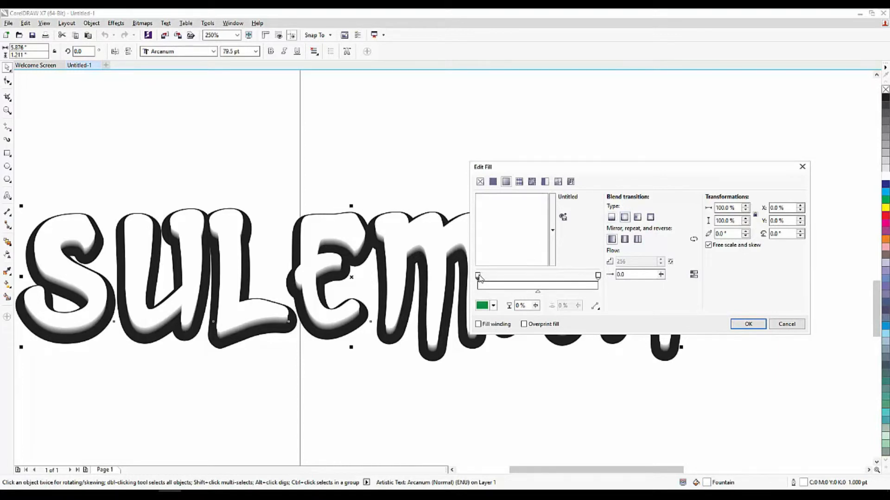
Set the fountain fill's start colour to light grey C24 M18 Y19 K0 and its end colour to white
click(493, 305)
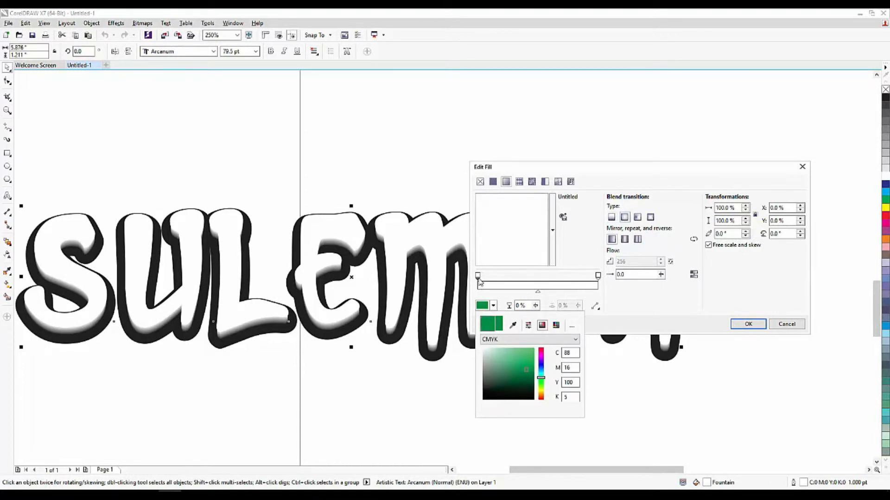
click(479, 279)
click(493, 305)
click(483, 357)
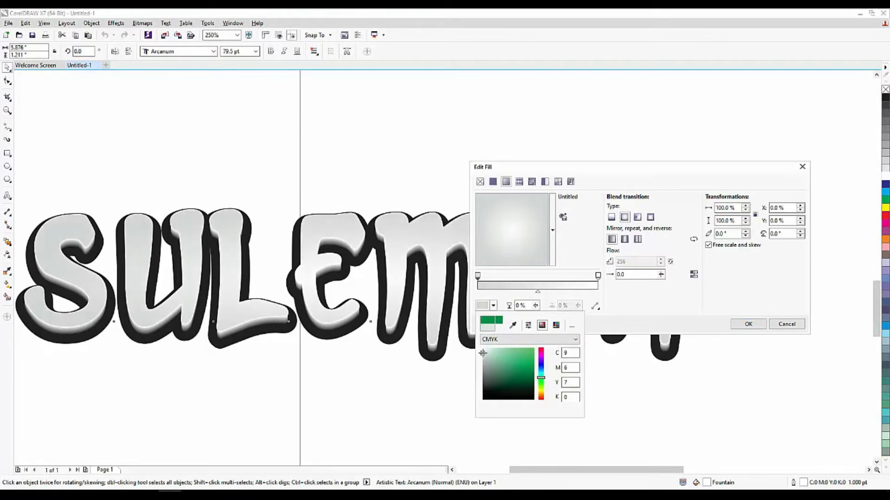
click(483, 353)
click(483, 361)
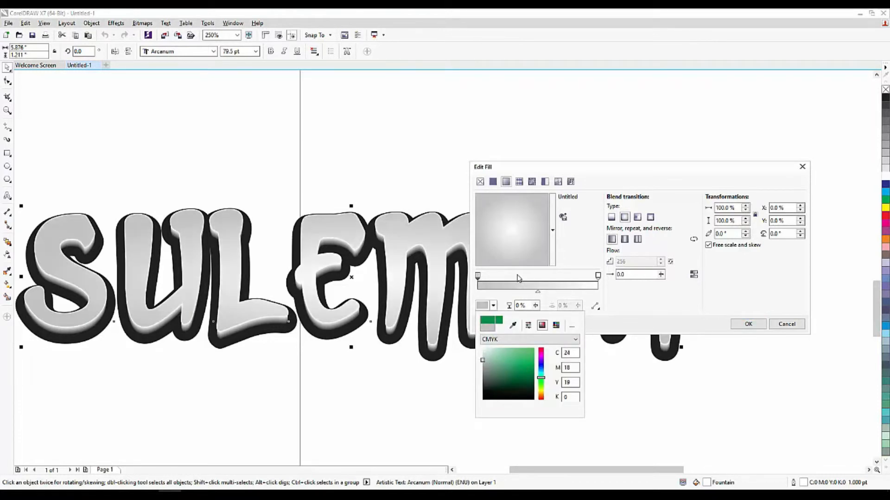
click(598, 275)
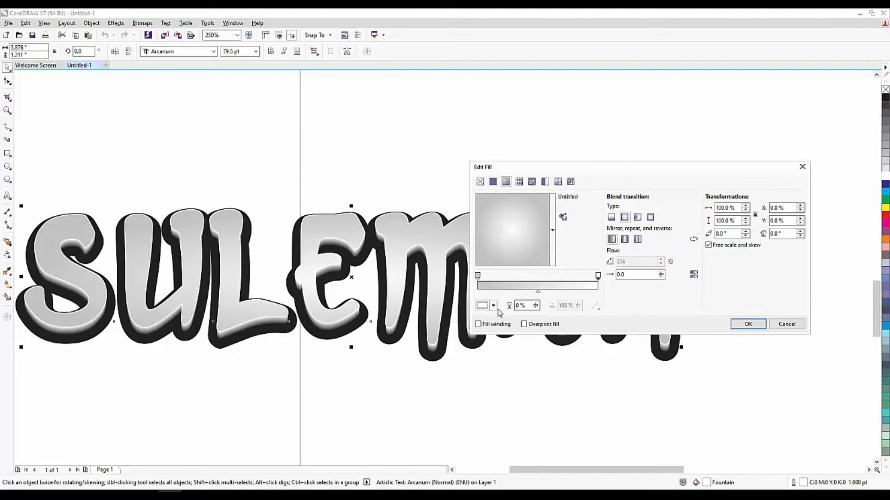
click(493, 306)
click(637, 302)
click(748, 324)
Zoom in and out to review the gradient-filled SULEMAN text
click(535, 402)
scroll(509, 330, down, 2)
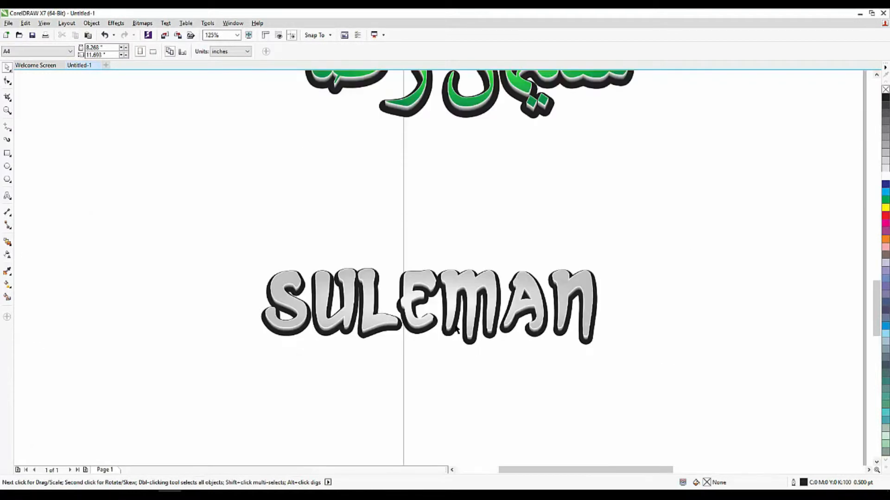
scroll(475, 352, up, 4)
scroll(460, 312, down, 4)
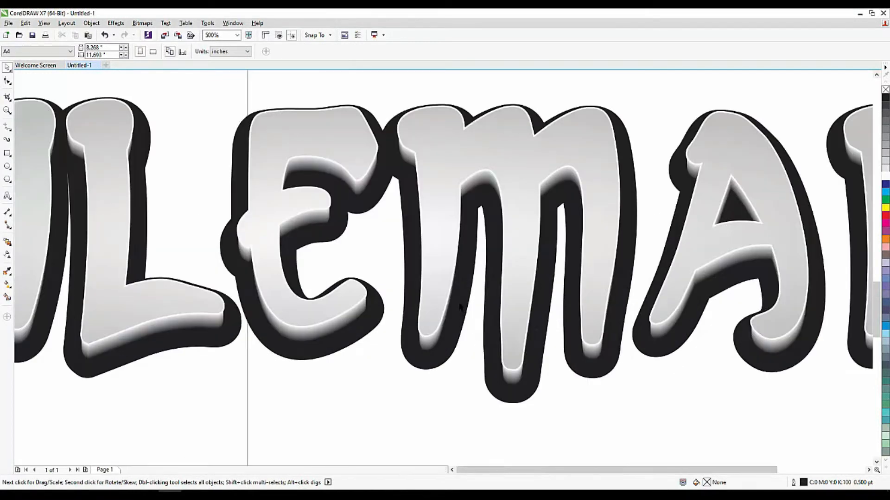
scroll(435, 295, down, 2)
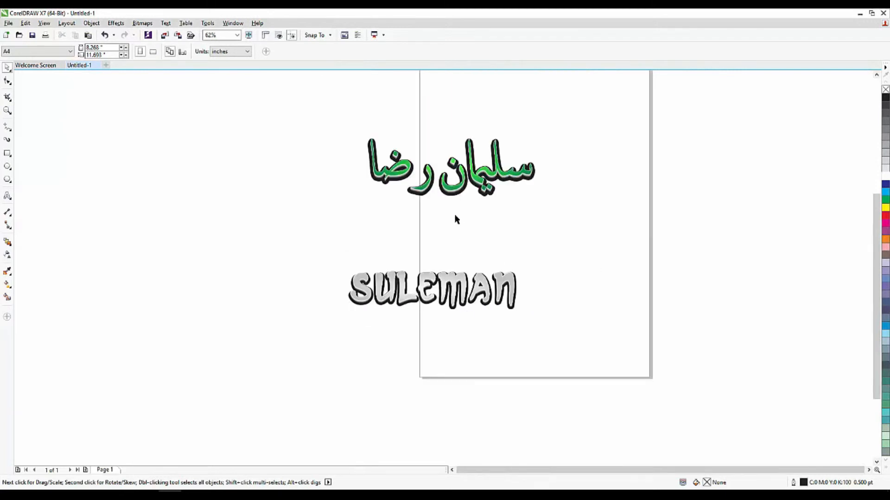
scroll(436, 260, up, 2)
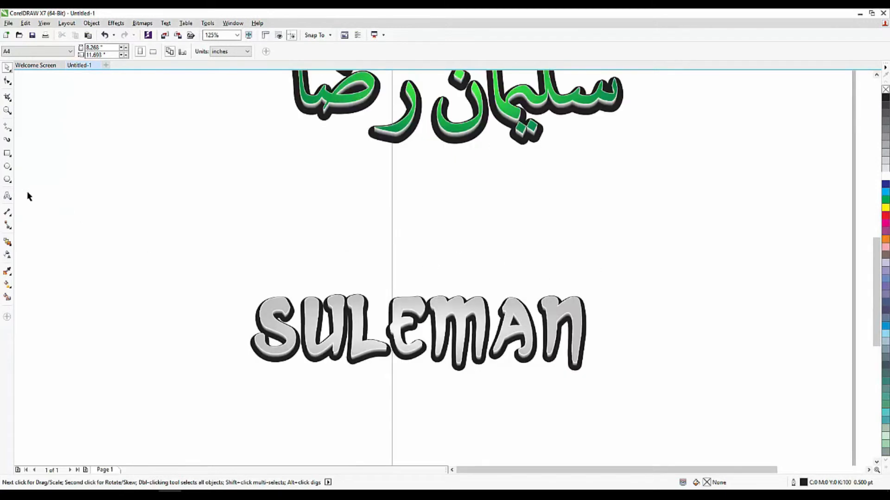
Draw a square about 1.75 inches wide beside the text and fill it black
click(8, 154)
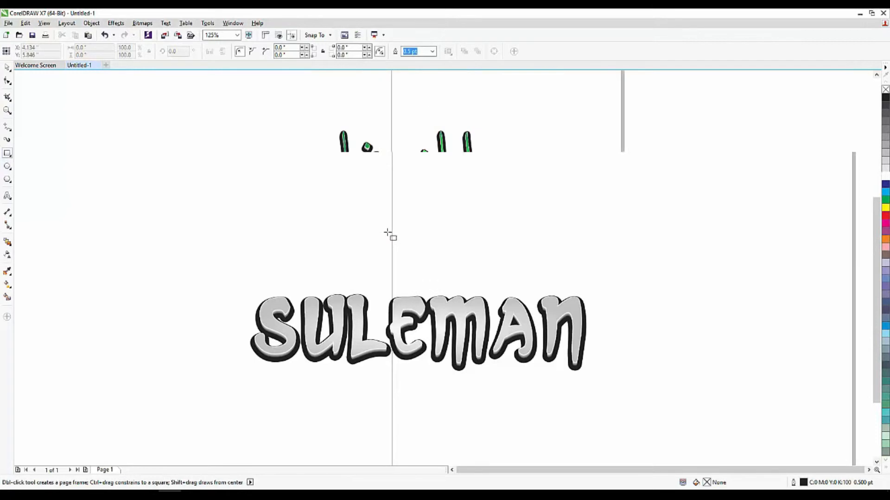
scroll(388, 232, down, 2)
scroll(198, 281, up, 2)
drag(247, 241, 319, 314)
click(8, 67)
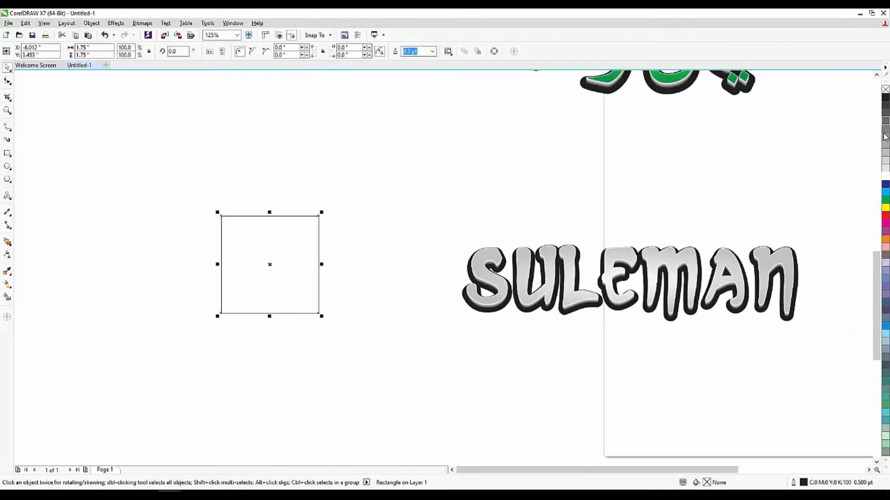
click(885, 177)
click(885, 98)
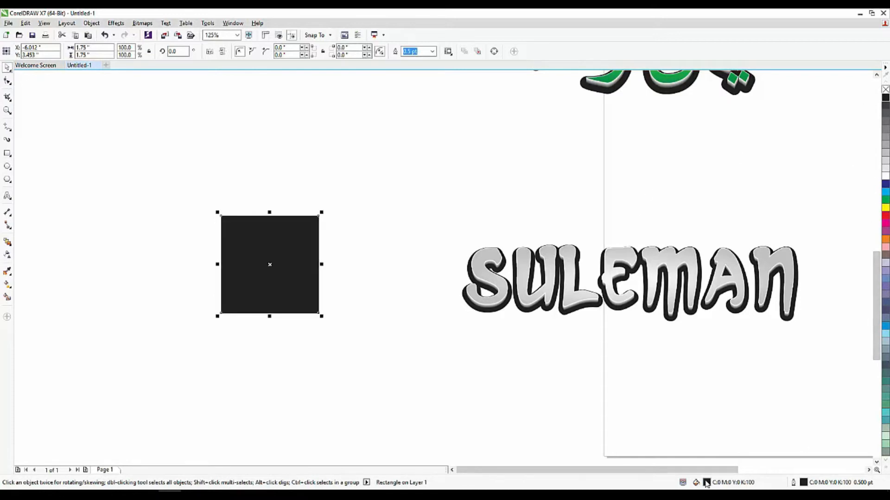
Duplicate the square by moving a copy straight above it
drag(262, 252, 246, 124)
right_click(247, 123)
click(283, 283)
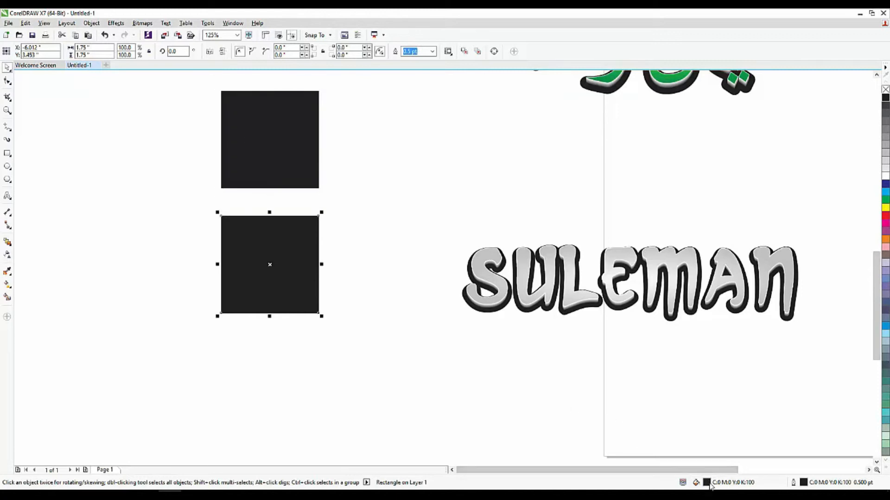
Give the lower square a 10.0 pt outline with round corners and round line caps
double_click(804, 483)
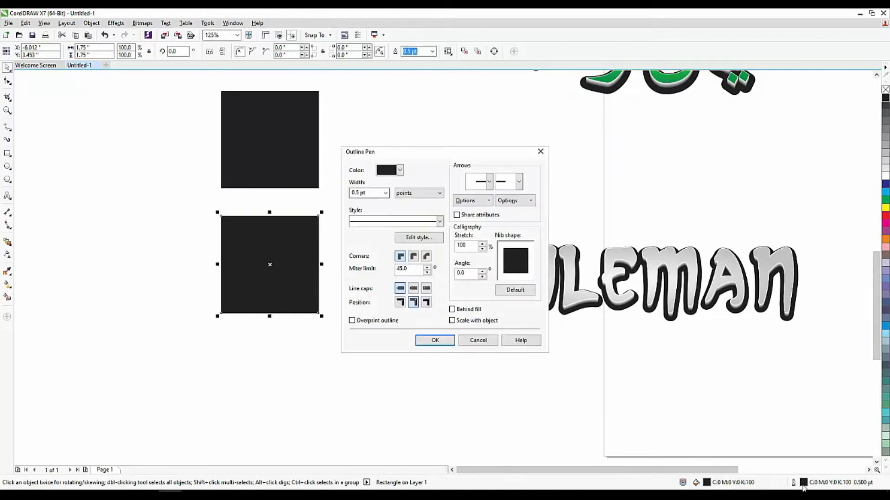
click(385, 192)
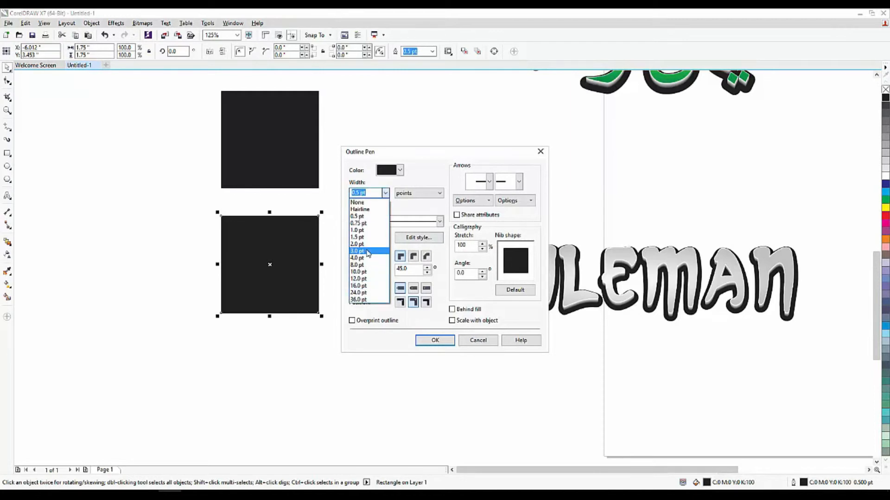
click(368, 273)
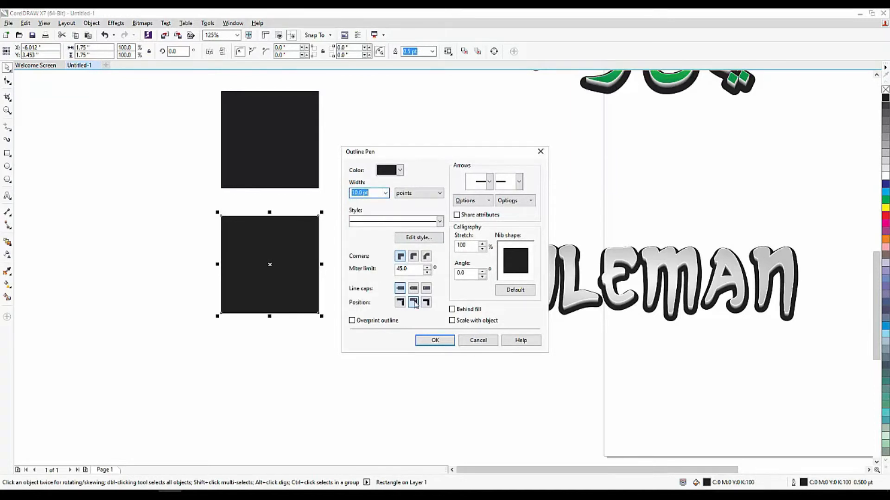
click(414, 289)
click(414, 256)
click(434, 340)
Set the upper square's outline to round corners and round line caps
click(284, 175)
double_click(799, 484)
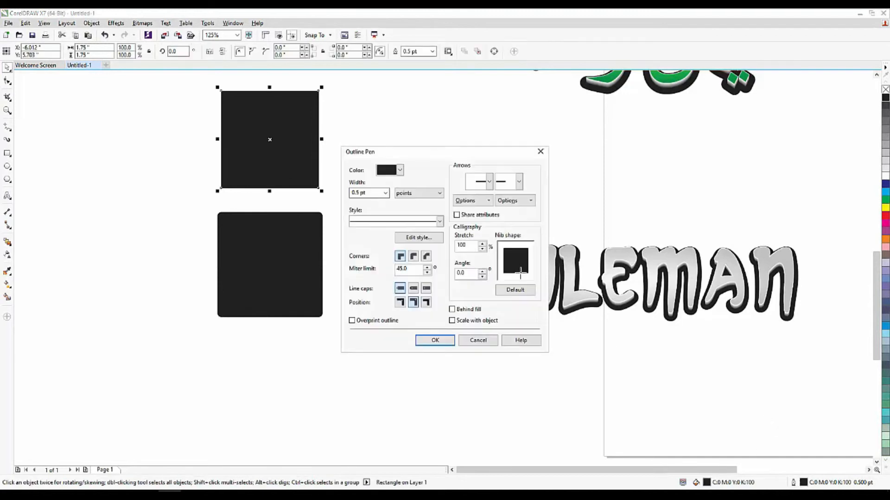
click(385, 193)
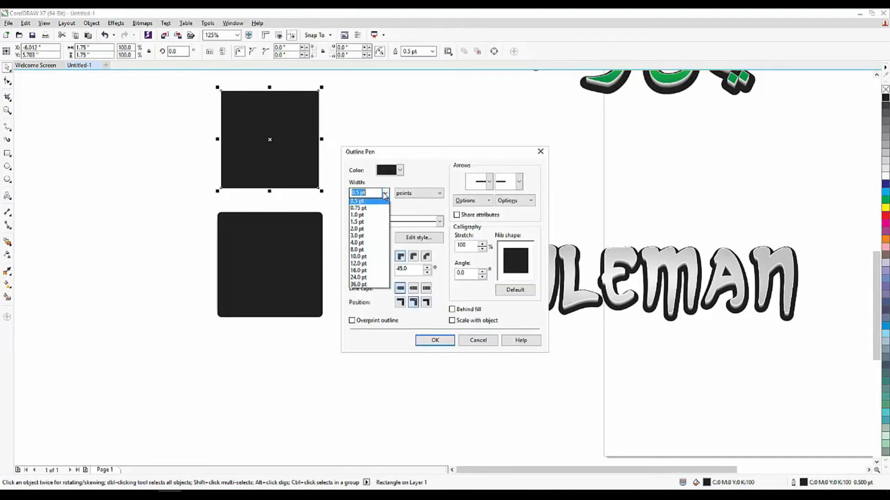
click(413, 211)
click(414, 257)
click(416, 289)
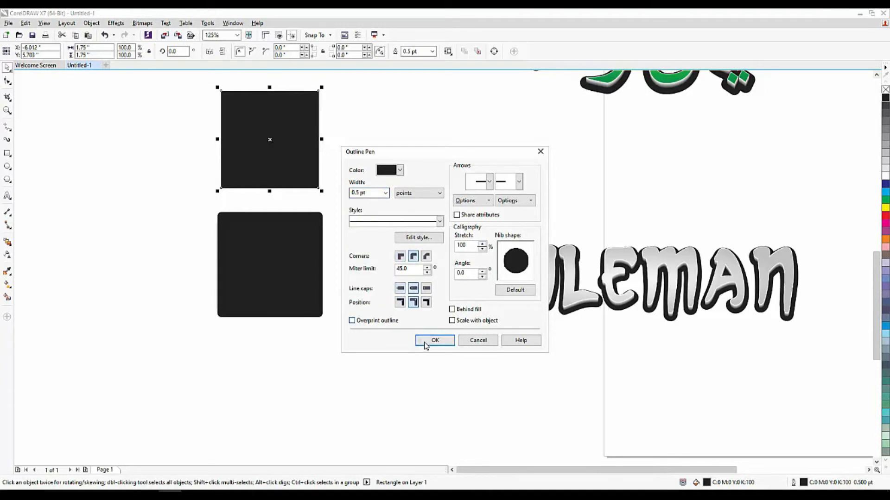
click(424, 346)
Set the upper square's outline width to 1.0 pt
click(346, 188)
scroll(286, 118, up, 1)
scroll(405, 252, up, 1)
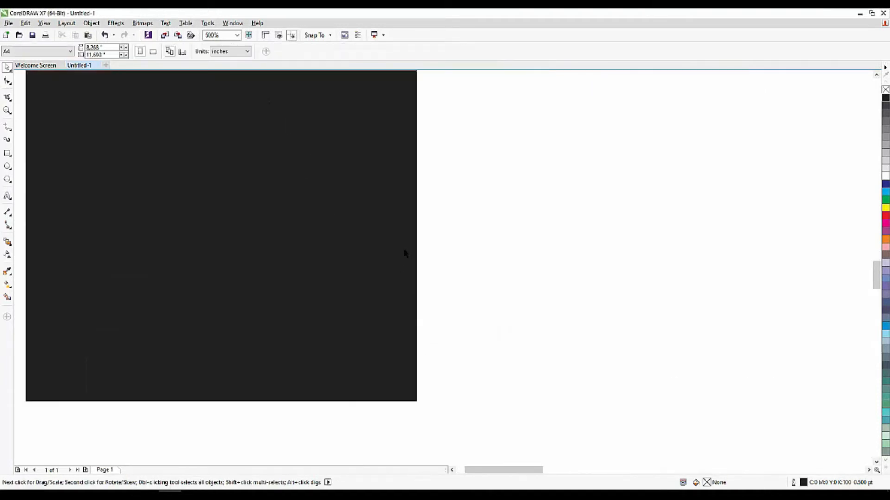
scroll(400, 231, down, 2)
click(400, 238)
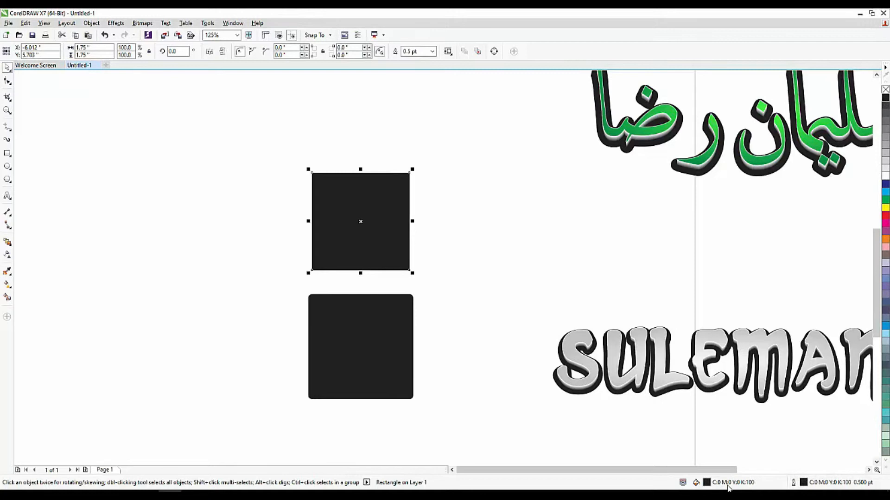
double_click(804, 484)
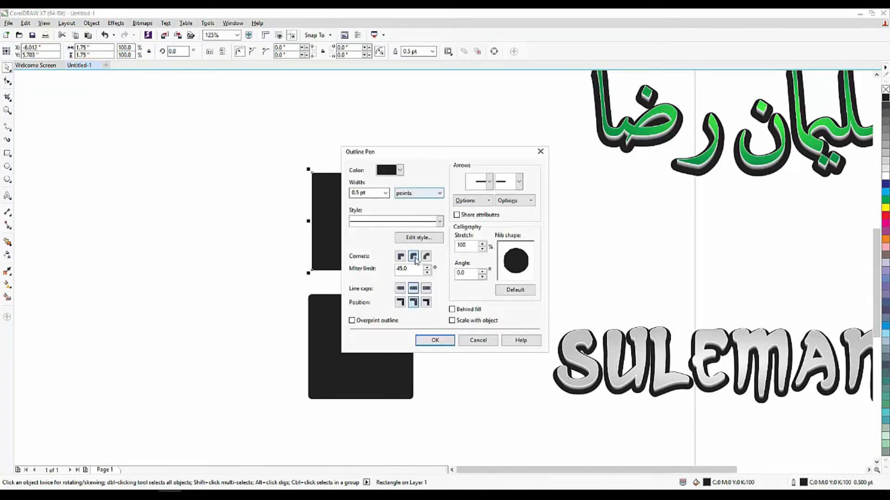
click(385, 193)
click(367, 230)
click(428, 342)
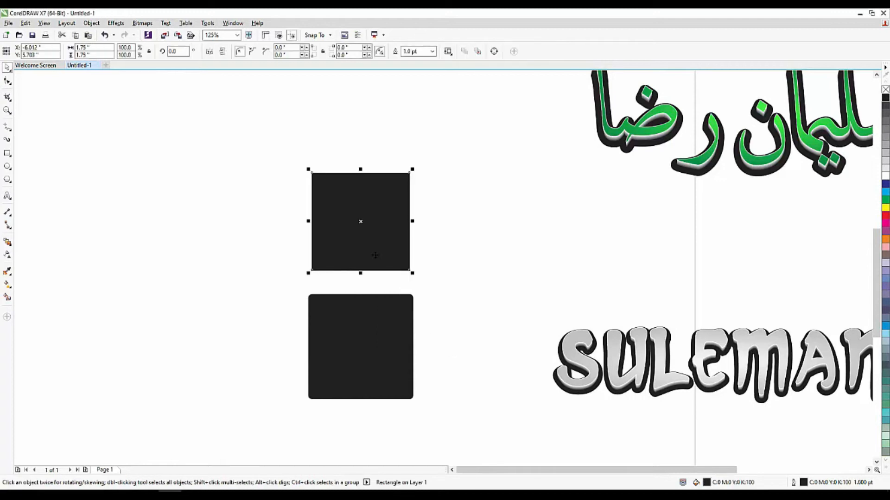
Fill the upper square white and align its centre with the lower square
click(885, 179)
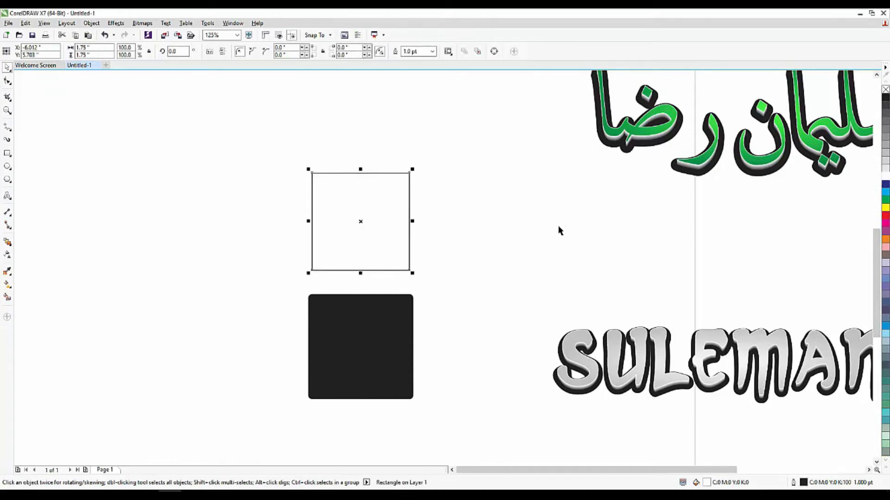
shift+click(392, 338)
key(c)
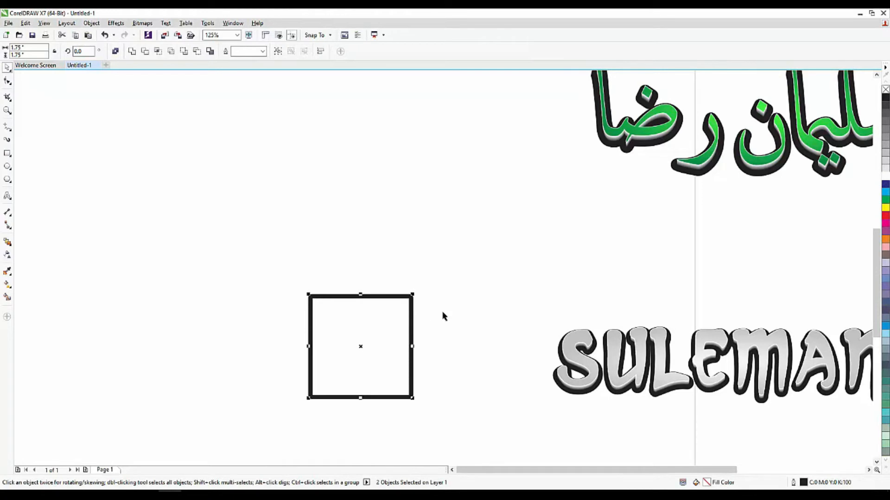
right_click(885, 92)
click(522, 241)
key(ctrl+z)
click(510, 246)
drag(367, 328, 374, 306)
key(ctrl+z)
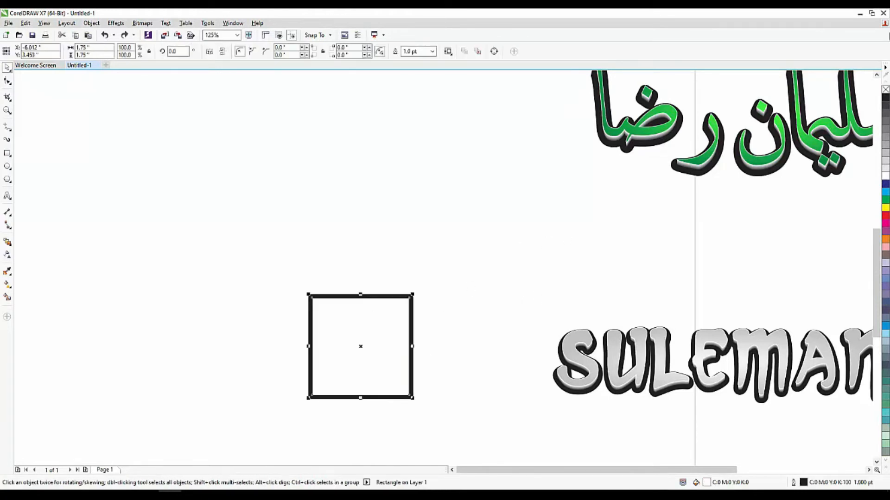
Remove the upper square's outline
right_click(885, 92)
click(276, 402)
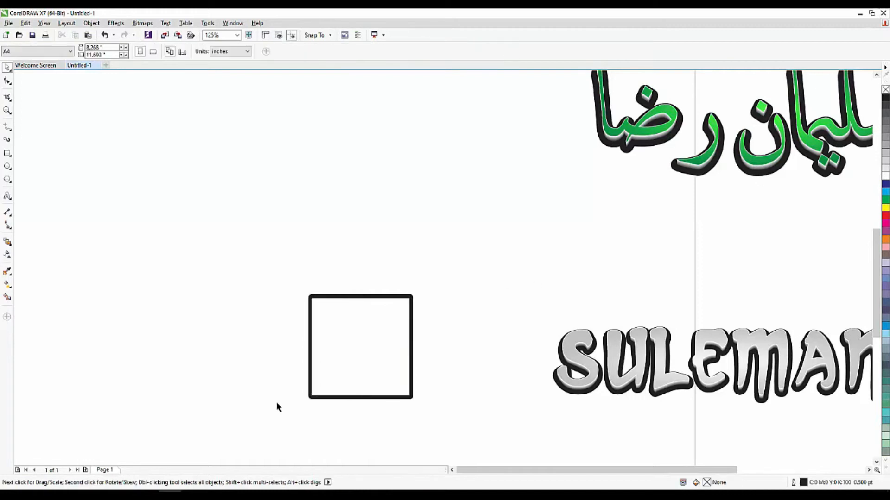
Select both squares and blend the upper square into the lower one with the Blend tool
scroll(276, 402, up, 1)
click(337, 337)
click(8, 242)
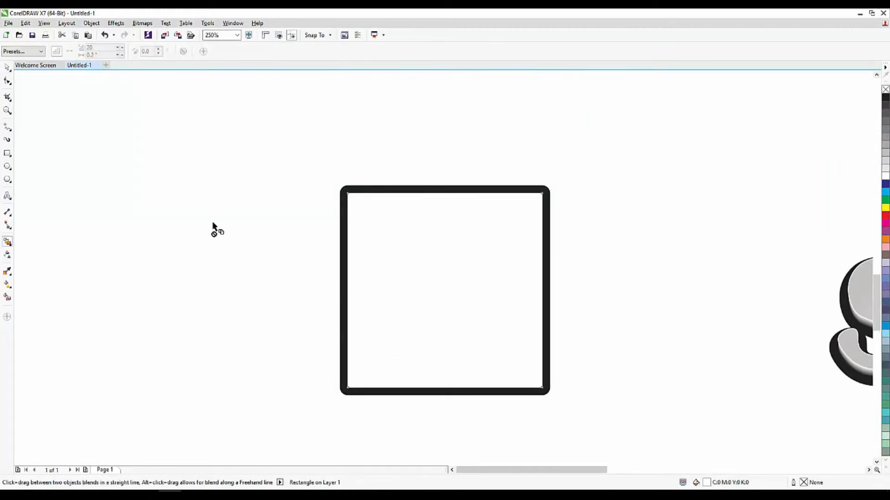
click(7, 67)
drag(196, 175, 647, 401)
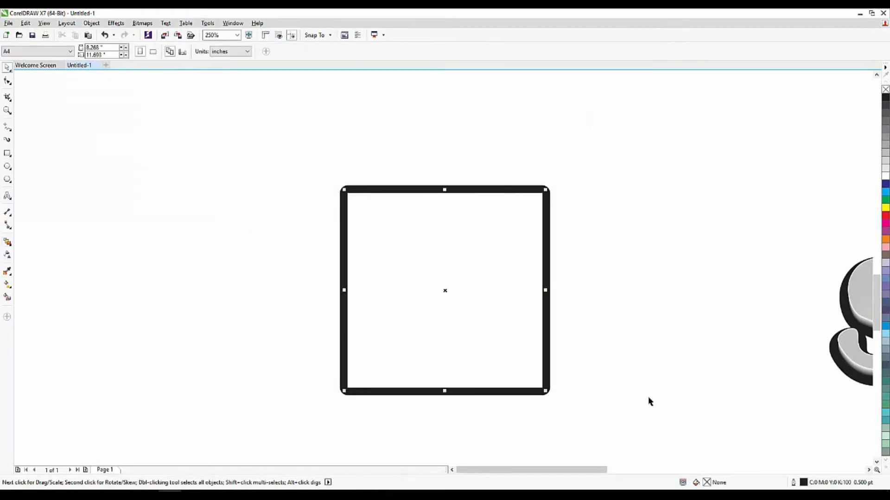
click(8, 242)
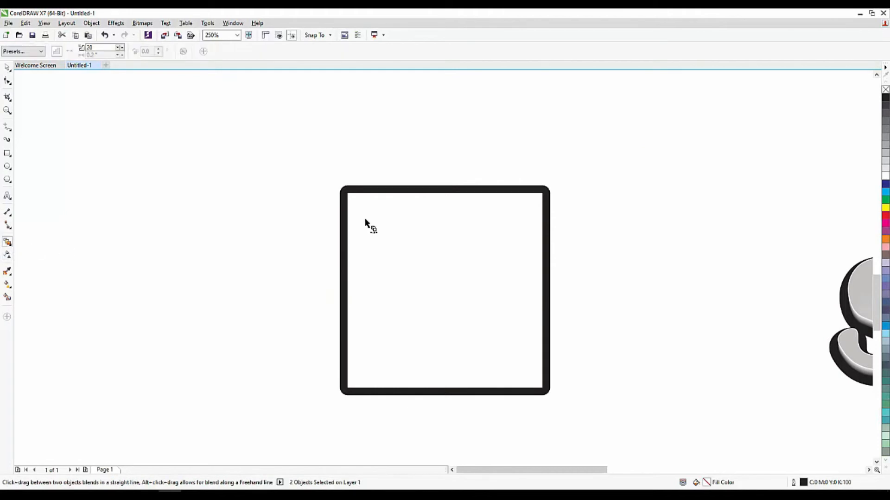
drag(352, 202, 349, 196)
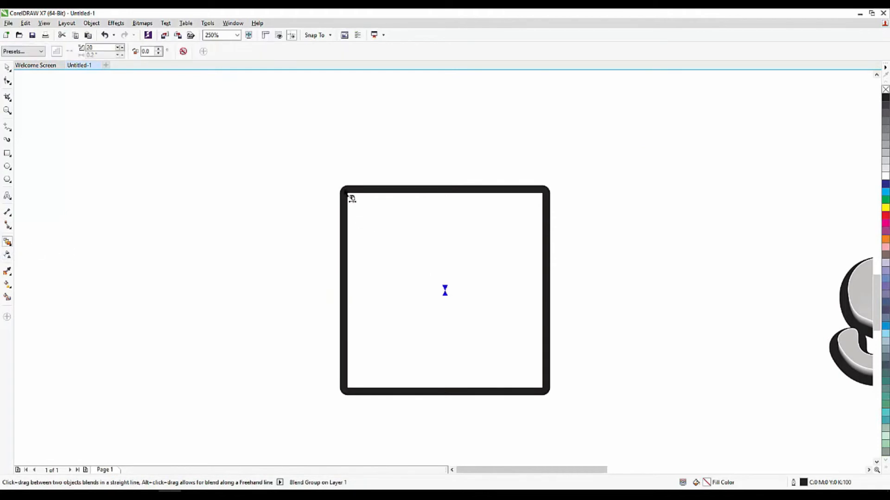
Nudge the blend's upper control square upward to offset it from the lower square
click(7, 67)
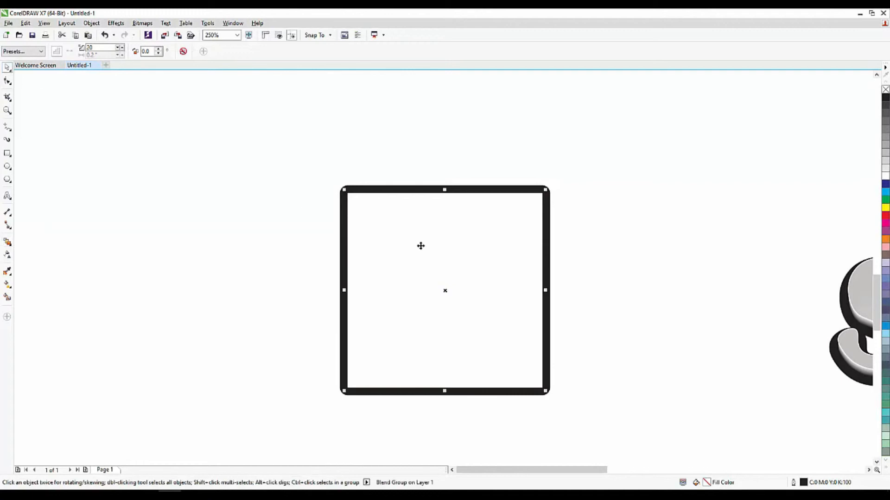
scroll(417, 245, down, 1)
key(Up)
key(Up)
click(553, 376)
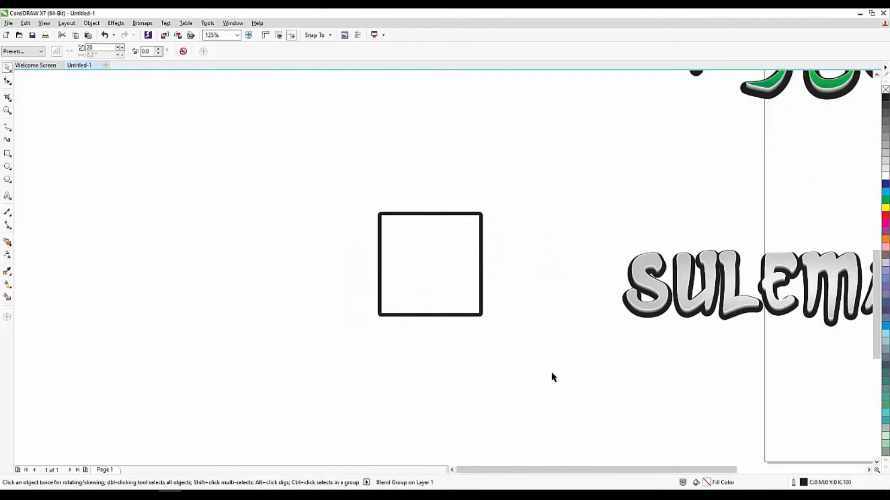
click(433, 271)
key(Up)
key(Up)
key(Up)
key(Up)
key(Up)
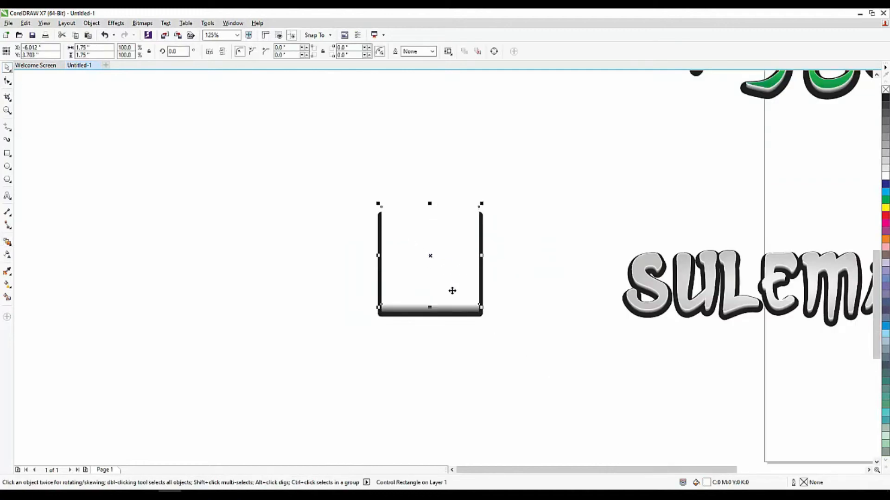
Set the blend's number of steps to 100
scroll(496, 298, up, 1)
scroll(441, 338, up, 1)
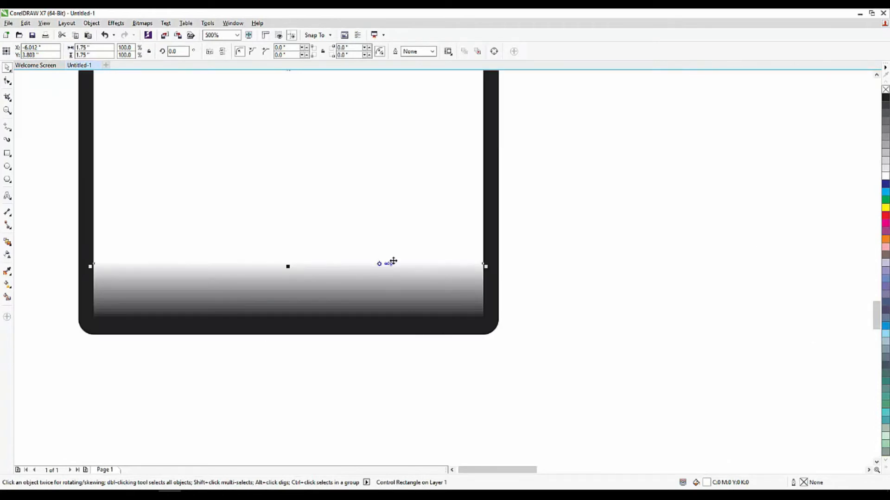
scroll(405, 327, up, 2)
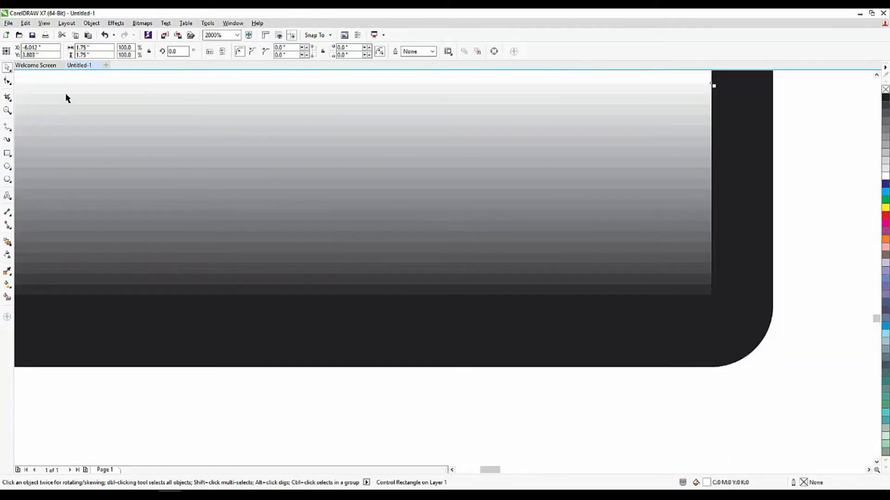
click(7, 241)
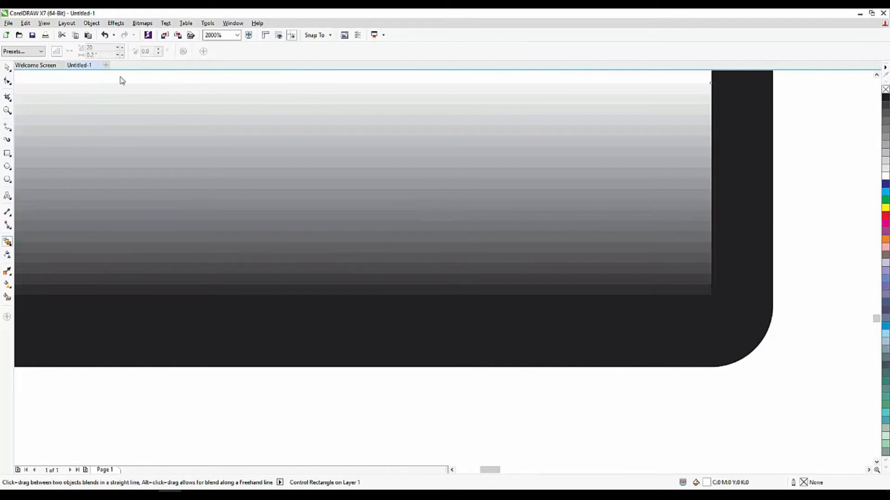
drag(106, 47, 16, 53)
text(100)
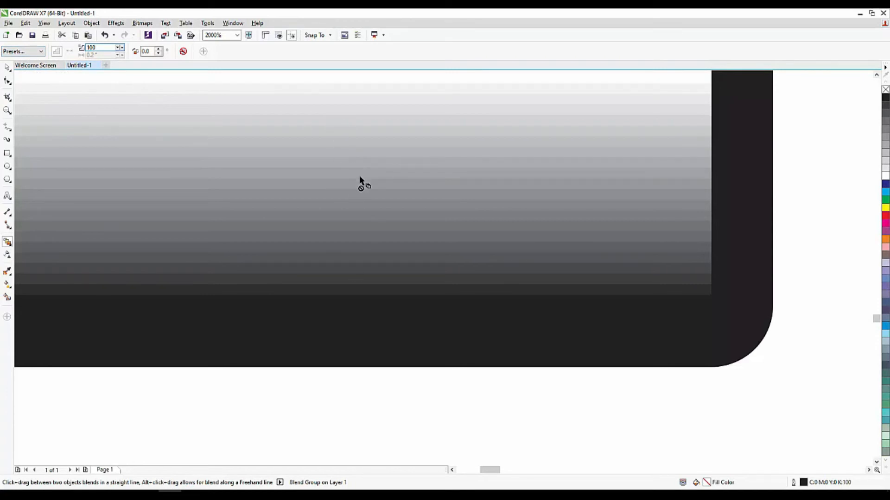
Fill the blend's upper control square yellow
scroll(443, 309, down, 2)
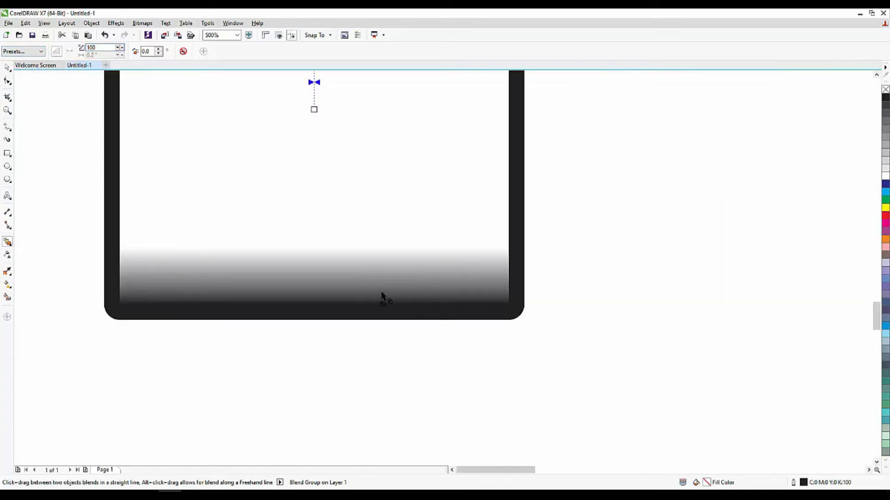
click(6, 68)
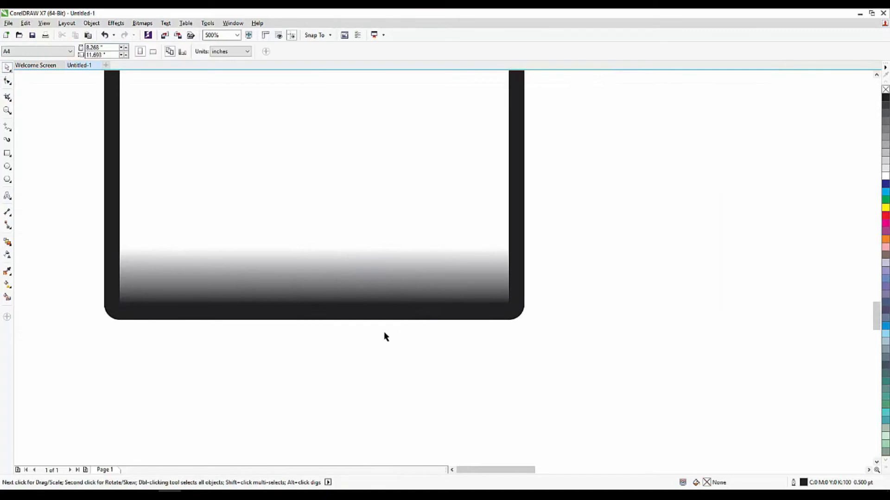
scroll(385, 335, down, 2)
click(338, 255)
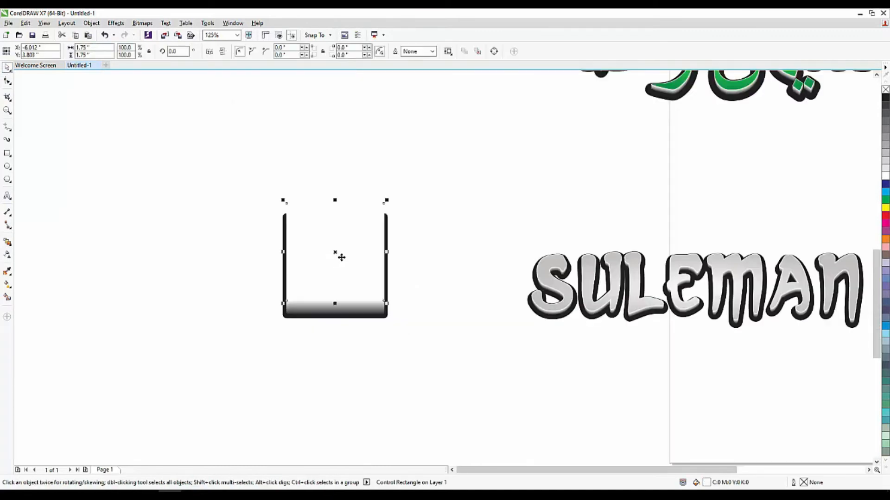
click(885, 199)
click(885, 209)
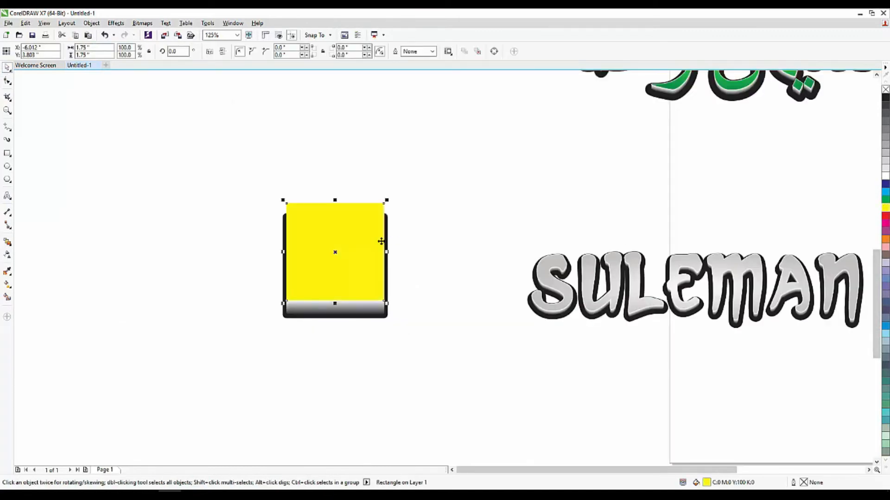
Nudge the blend's lower control square up and back down to adjust the depth offset
scroll(334, 290, up, 1)
drag(360, 288, 388, 238)
key(ctrl+z)
click(566, 278)
click(431, 350)
key(Up)
key(Up)
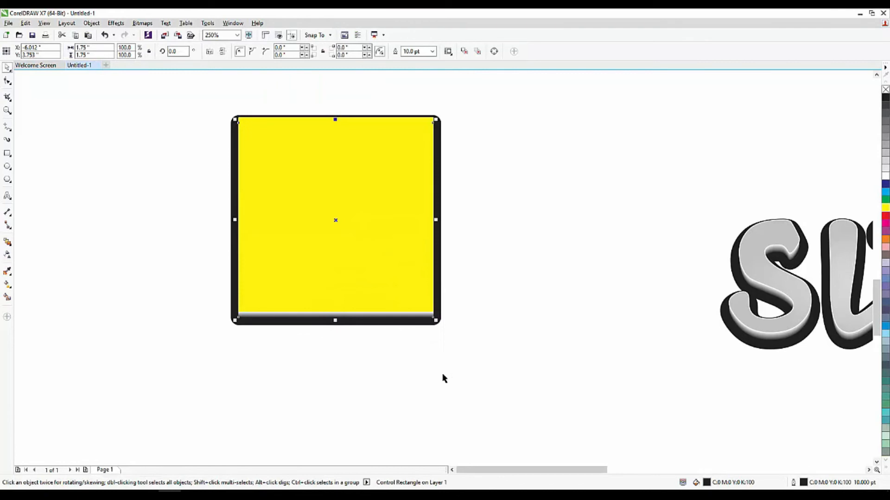
key(Up)
key(Up)
key(Up)
key(Down)
key(Down)
key(Down)
key(Down)
key(Down)
key(Down)
key(Down)
key(Down)
key(Down)
key(Down)
key(Down)
key(Down)
click(442, 375)
Move the blended square group beside the SULEMAN text
scroll(303, 333, down, 2)
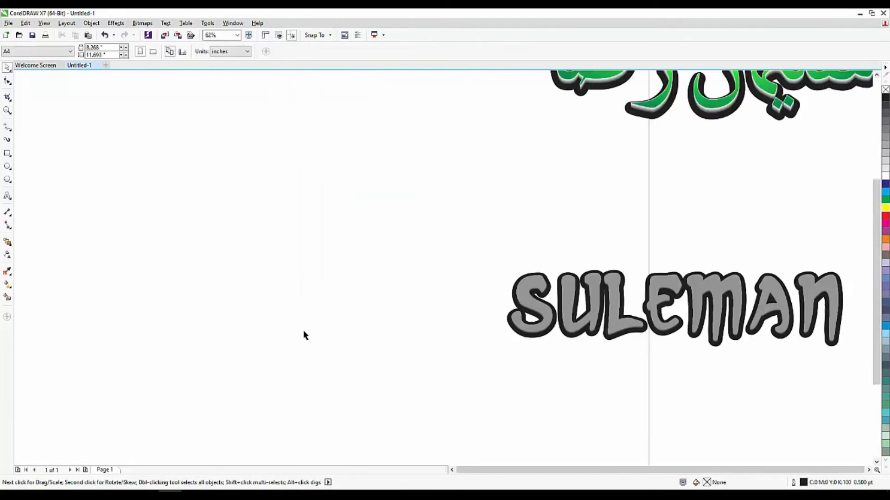
drag(233, 259, 367, 368)
drag(339, 299, 394, 289)
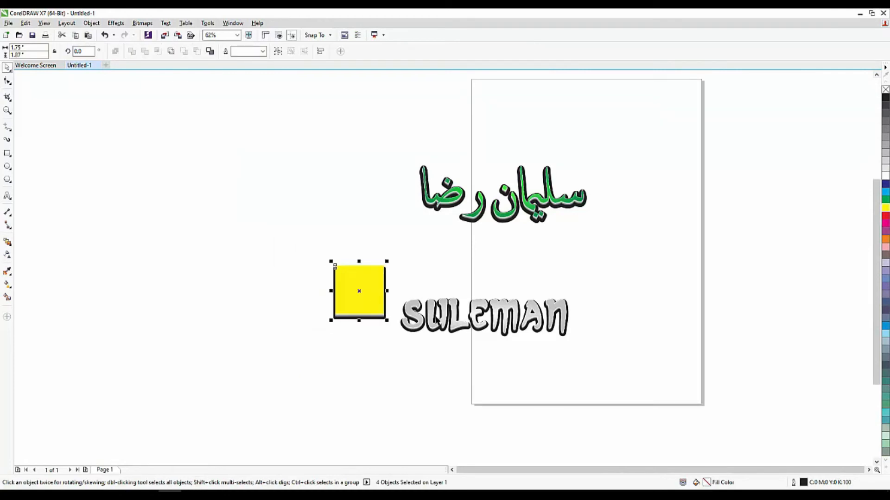
Fill the top SULEMAN text layer yellow
scroll(435, 320, up, 1)
click(428, 325)
scroll(429, 325, up, 2)
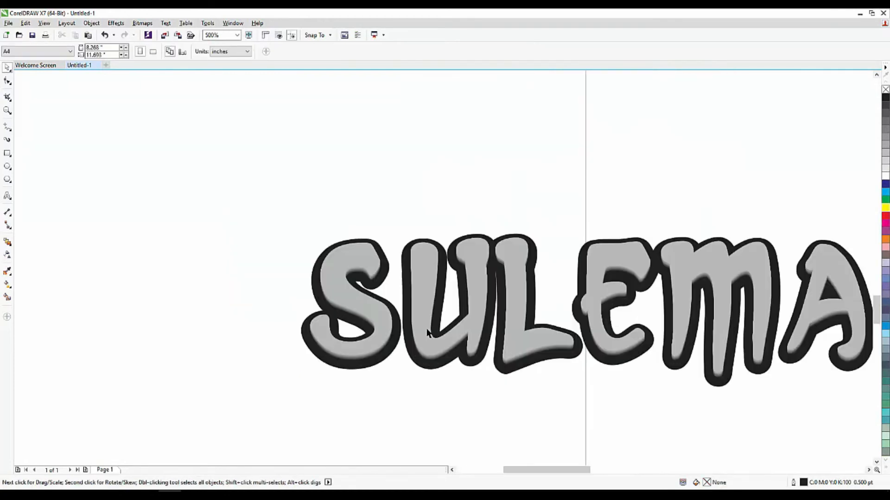
click(885, 208)
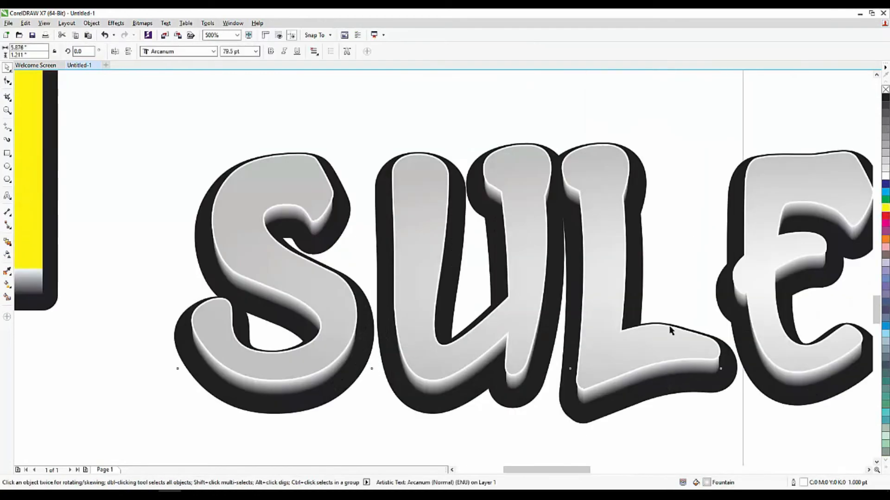
scroll(350, 312, down, 1)
click(346, 358)
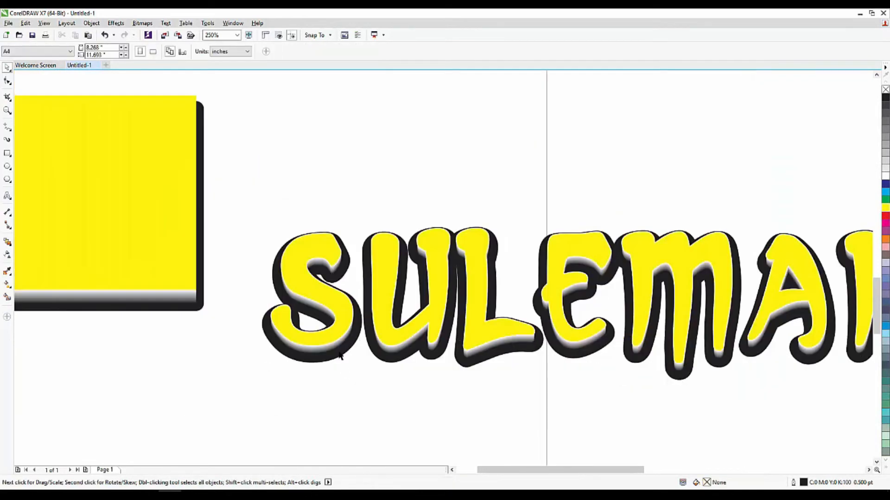
Try yellow, cyan, lavender and white fills on the SULEMAN blend group, then undo all of them
scroll(337, 349, down, 1)
scroll(575, 359, up, 1)
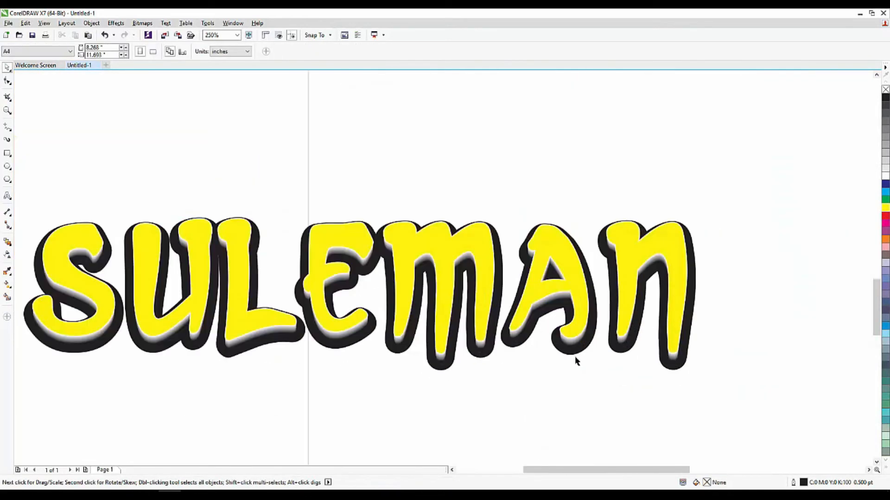
click(575, 346)
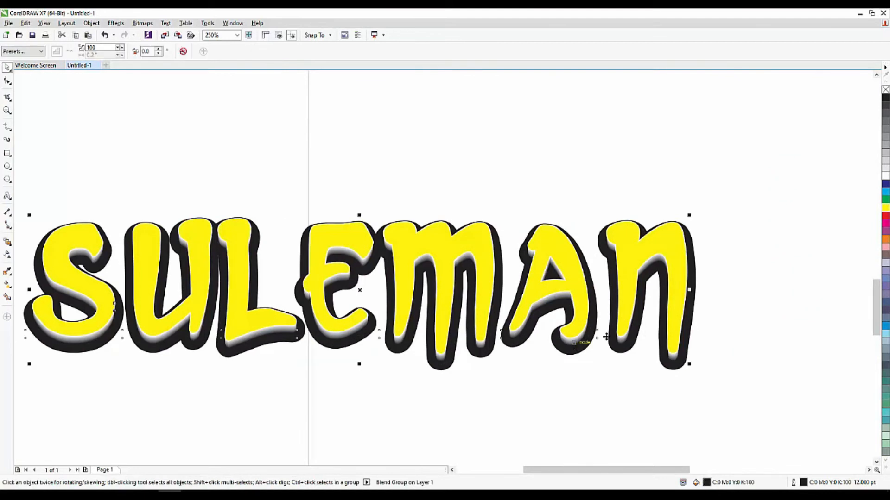
click(885, 208)
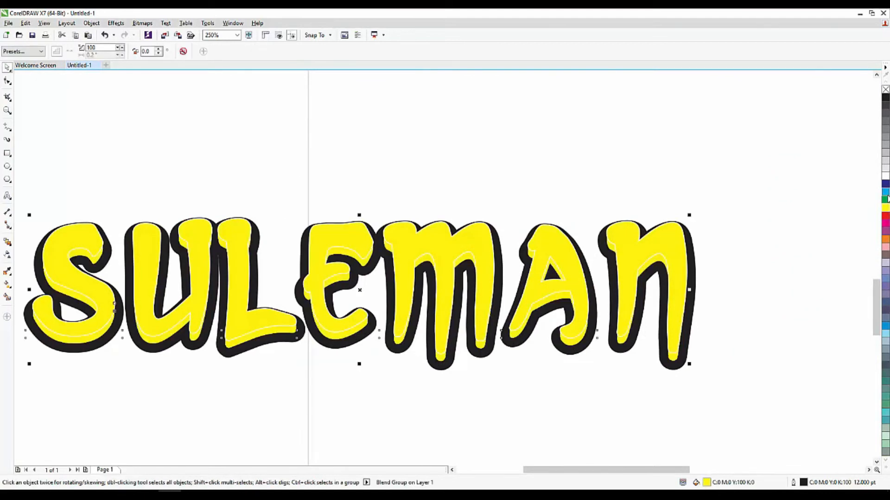
click(885, 192)
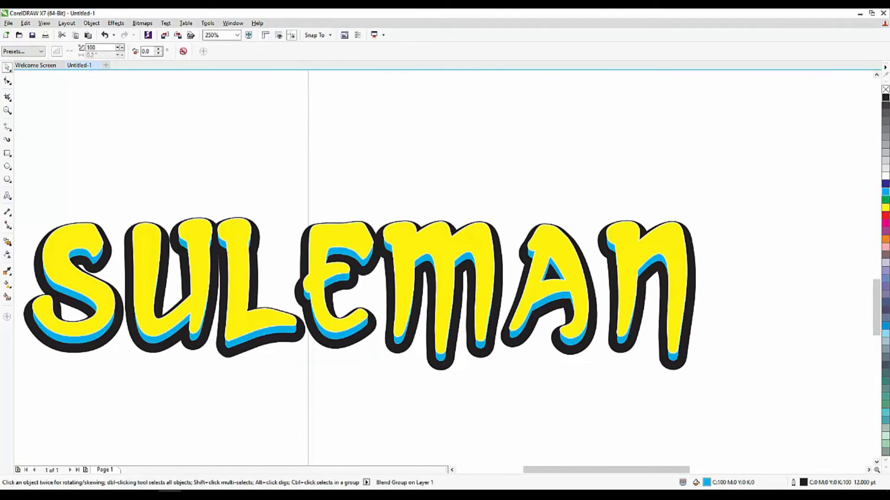
click(885, 98)
click(885, 272)
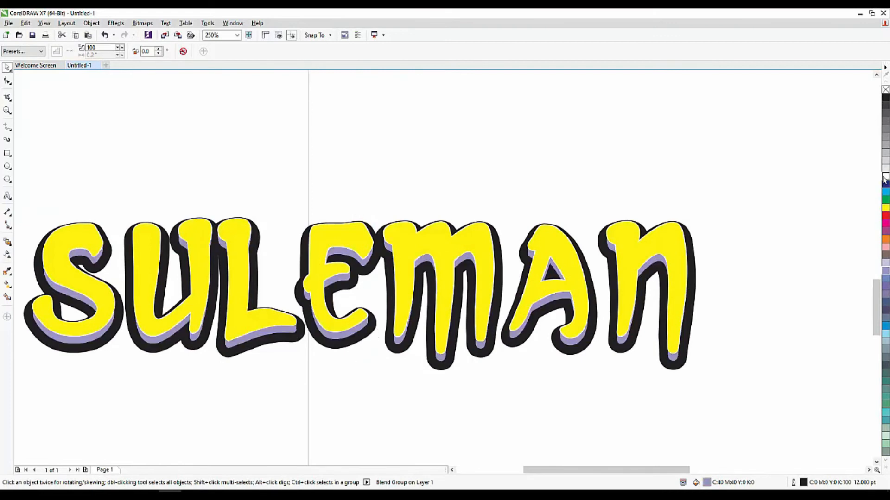
click(885, 176)
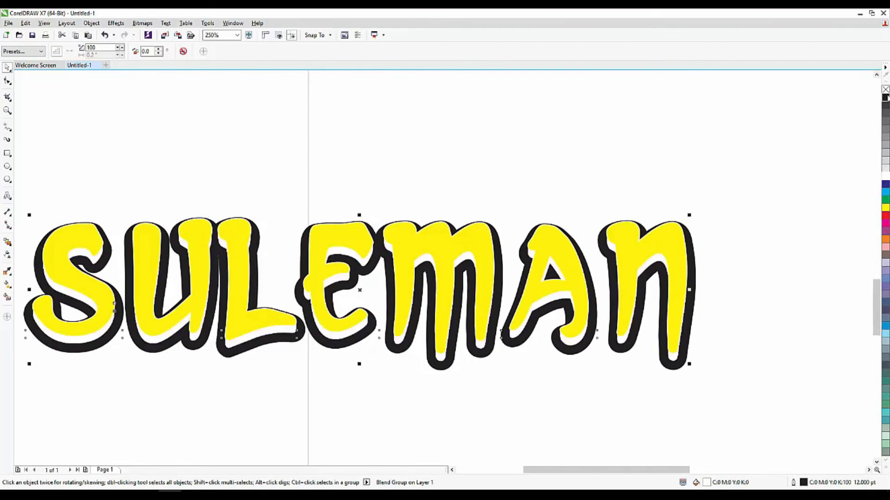
click(885, 98)
click(726, 203)
key(ctrl+z)
key(ctrl+z)
key(ctrl+z)
key(ctrl+z)
key(ctrl+z)
key(ctrl+z)
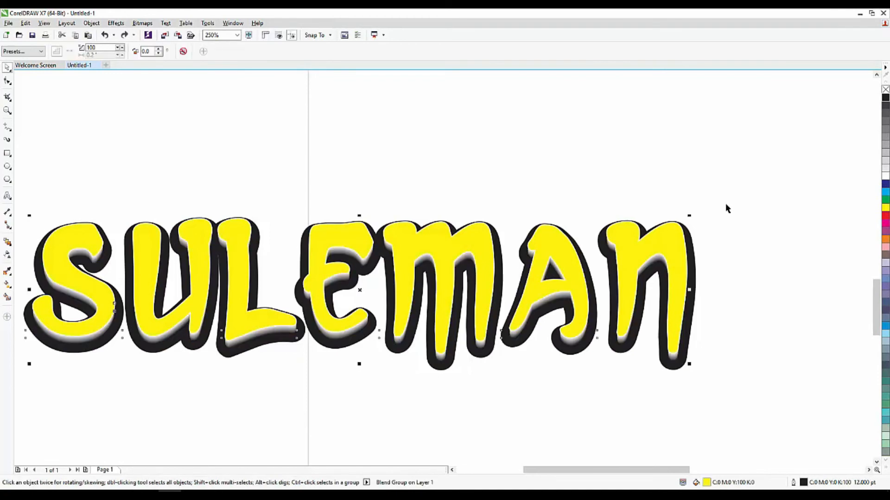
click(726, 205)
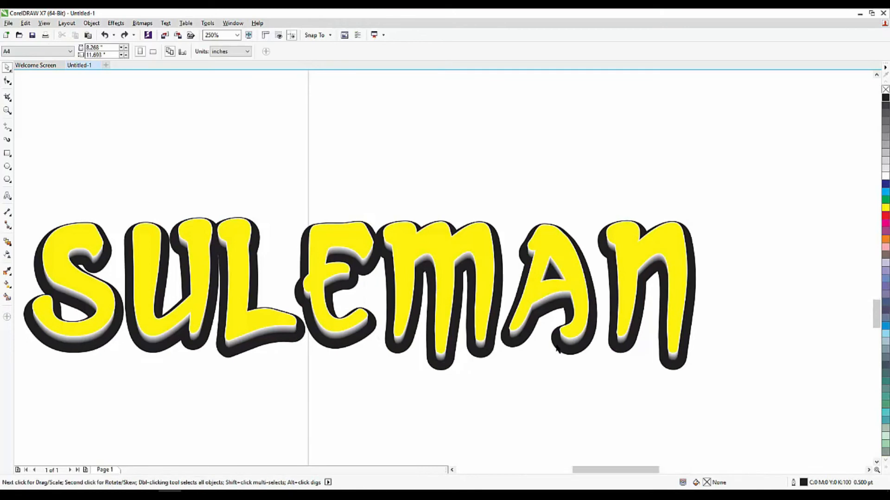
Zoom around the page to examine the finished SULEMAN text, Arabic text and square
scroll(558, 349, up, 2)
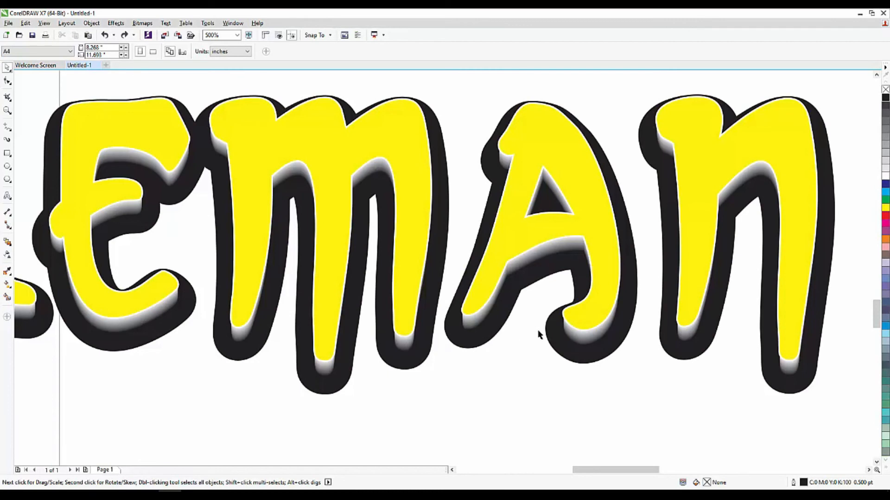
scroll(539, 335, down, 4)
scroll(355, 337, up, 2)
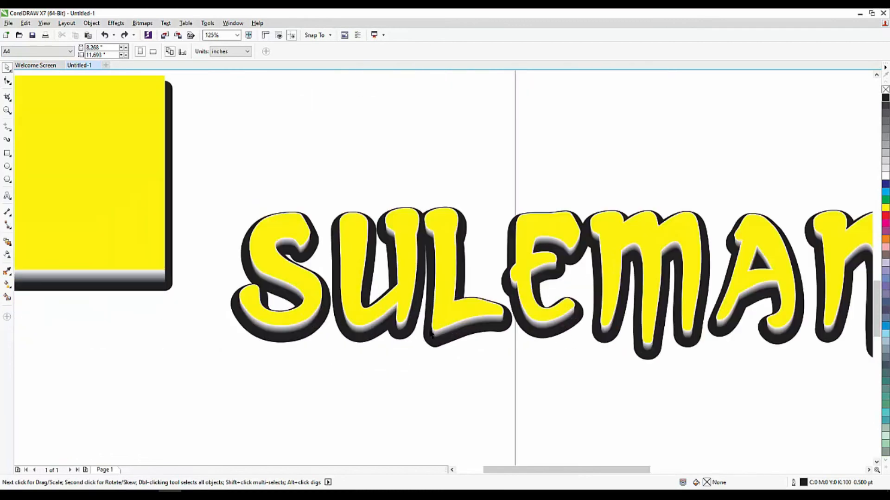
scroll(412, 327, down, 4)
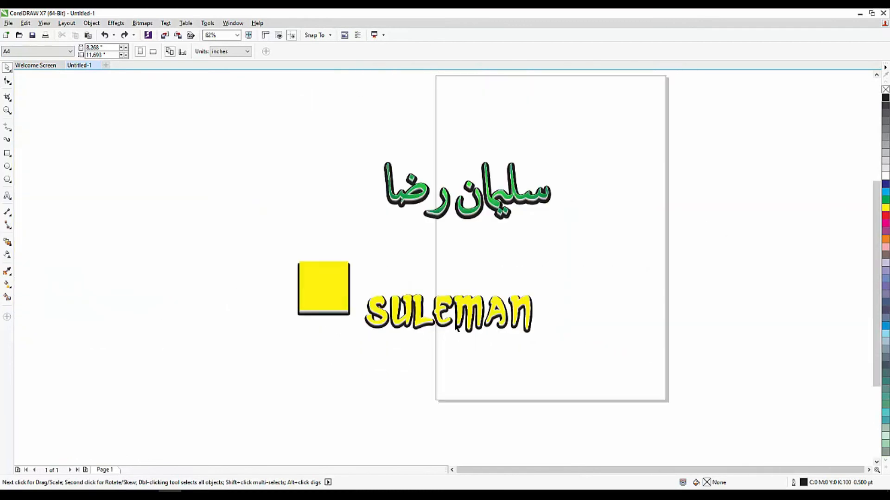
scroll(469, 182, up, 4)
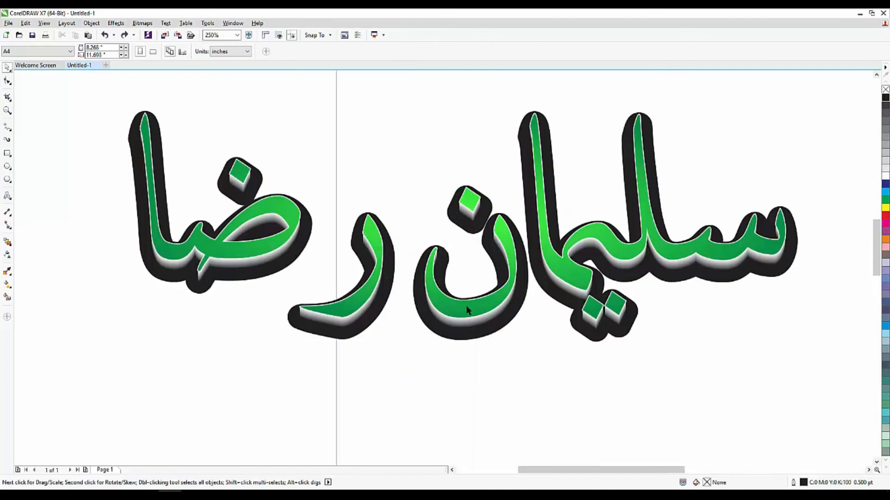
scroll(476, 358, down, 4)
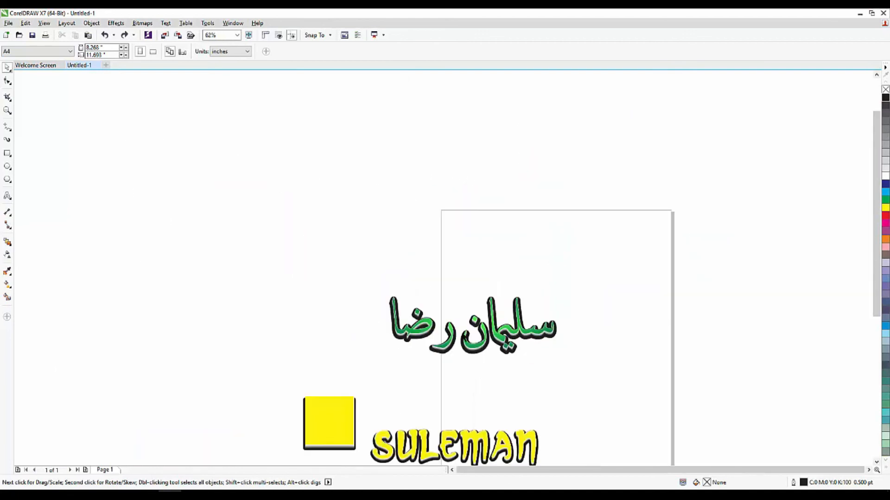
scroll(452, 319, down, 4)
scroll(444, 336, up, 4)
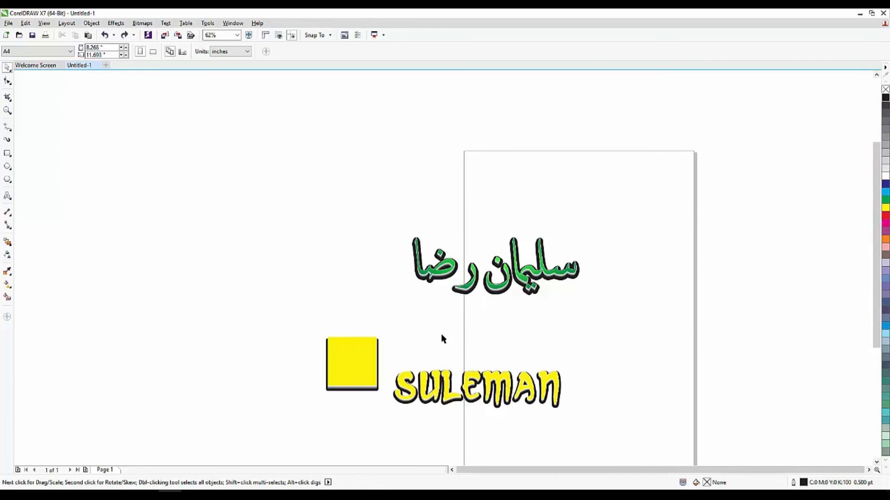